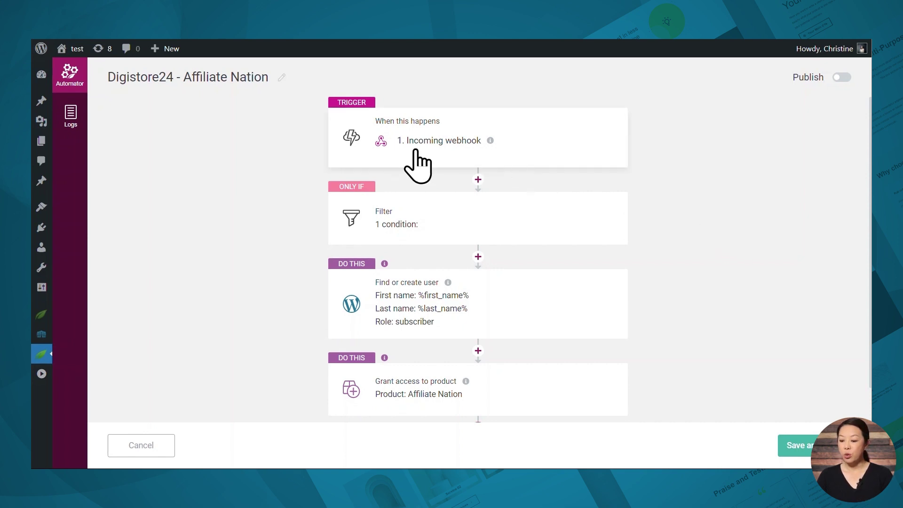
# - Change the webhook's email field to the Email data type, leaving first_name, last_name and product_id as Text
pyautogui.click(544, 151)
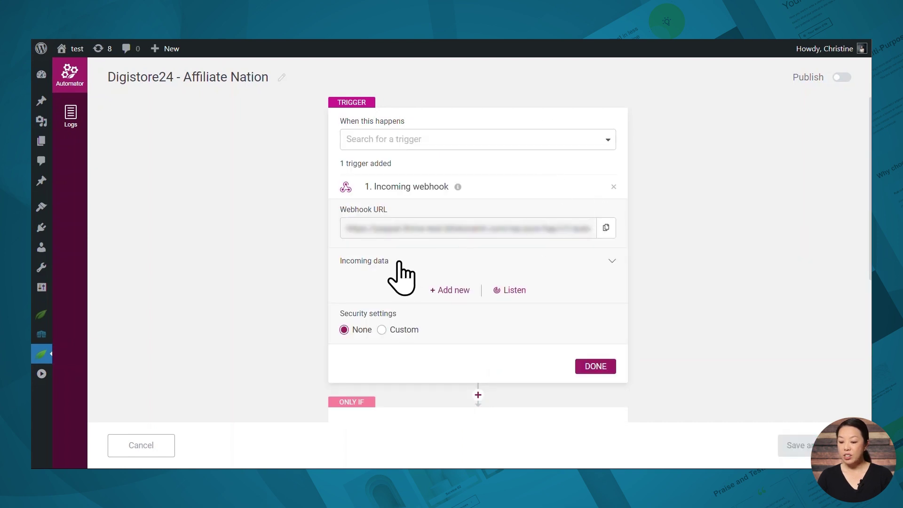
pyautogui.click(432, 259)
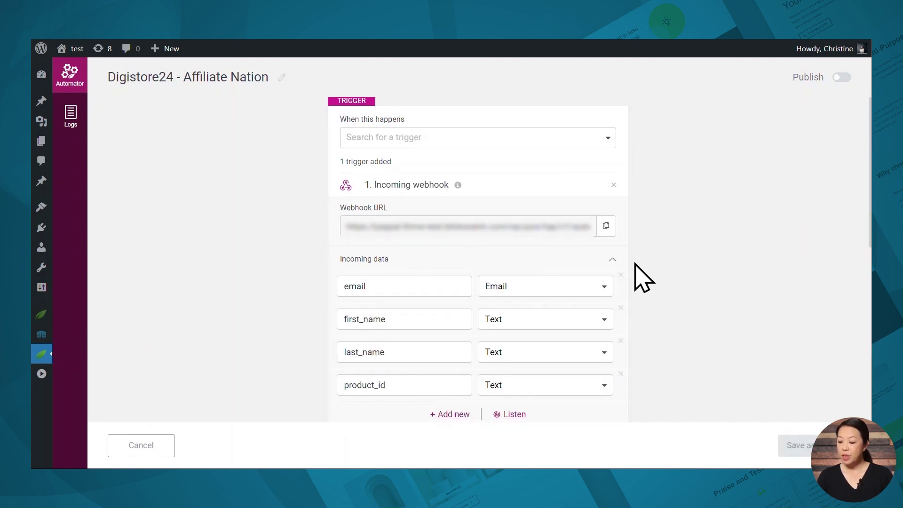
pyautogui.scroll(-2, 642, 278)
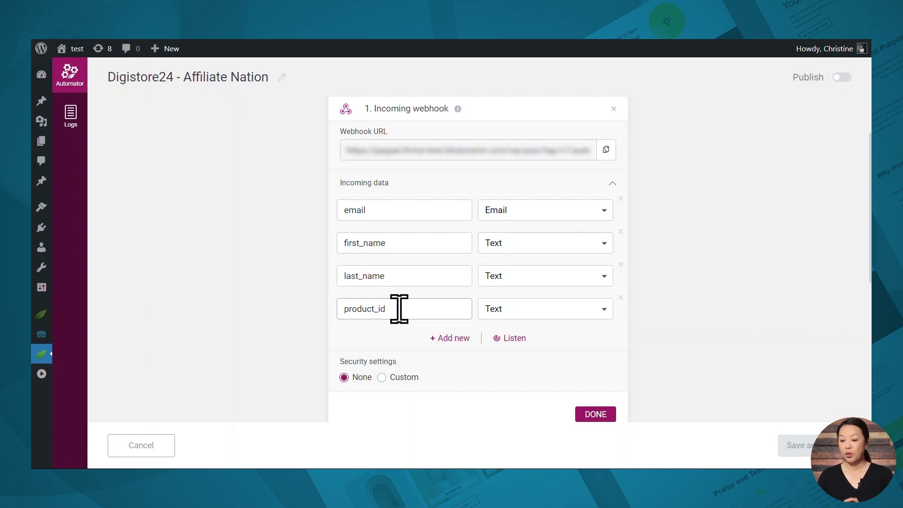
pyautogui.click(501, 209)
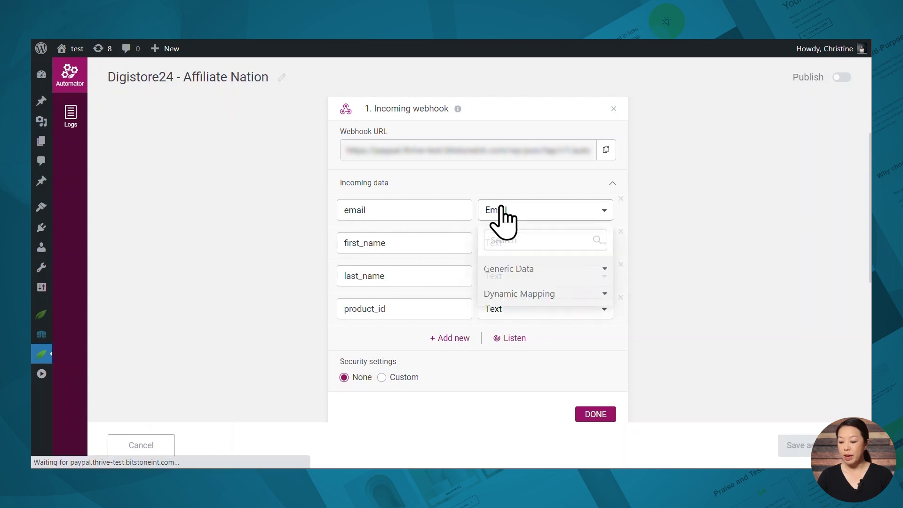
pyautogui.click(564, 295)
pyautogui.click(534, 319)
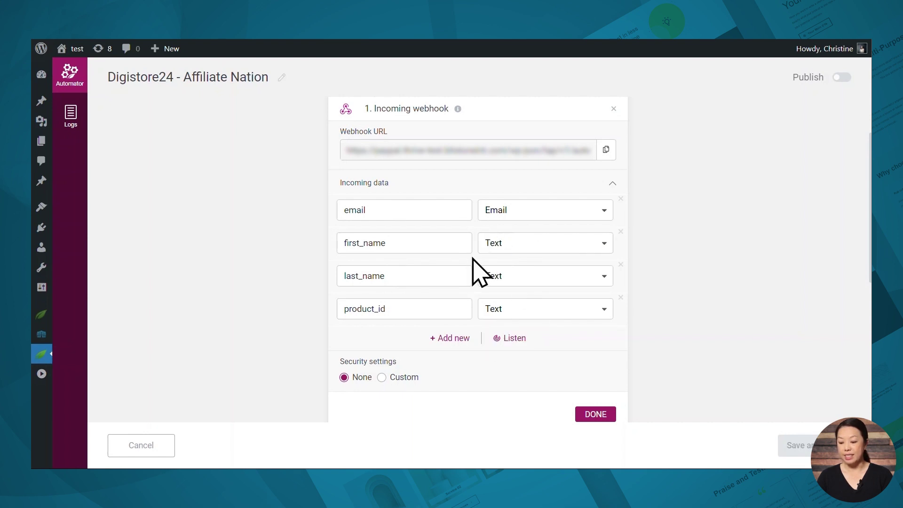
pyautogui.scroll(-1, 564, 357)
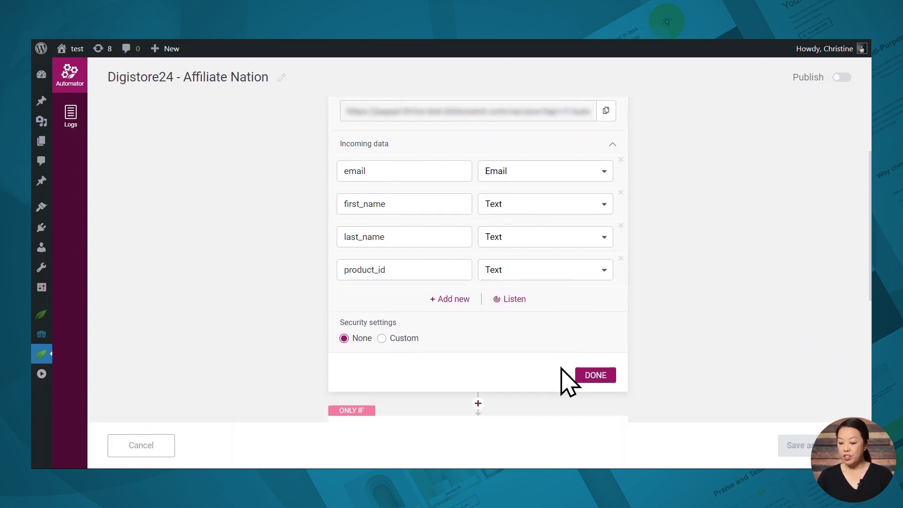
pyautogui.click(595, 375)
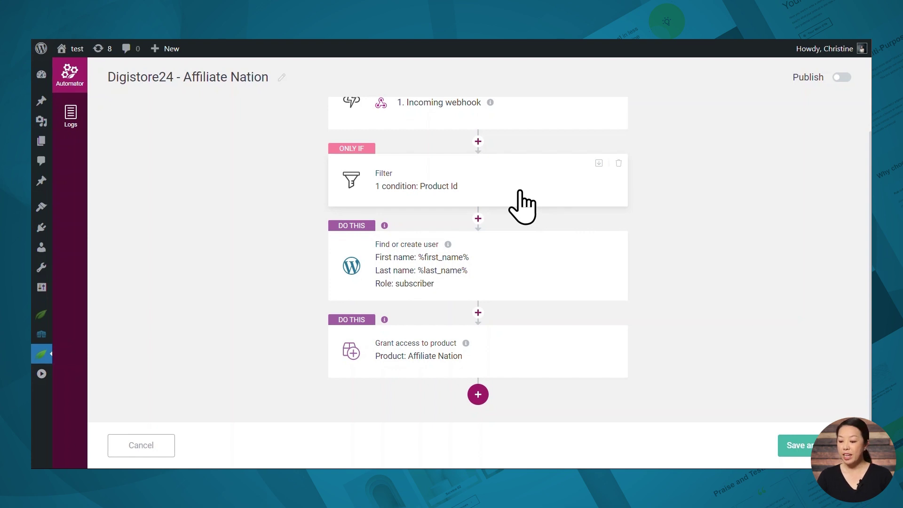
# - Discard a trial step after the webhook, open the Product Id equals 440617 filter, then view Digistore24 products
pyautogui.click(478, 141)
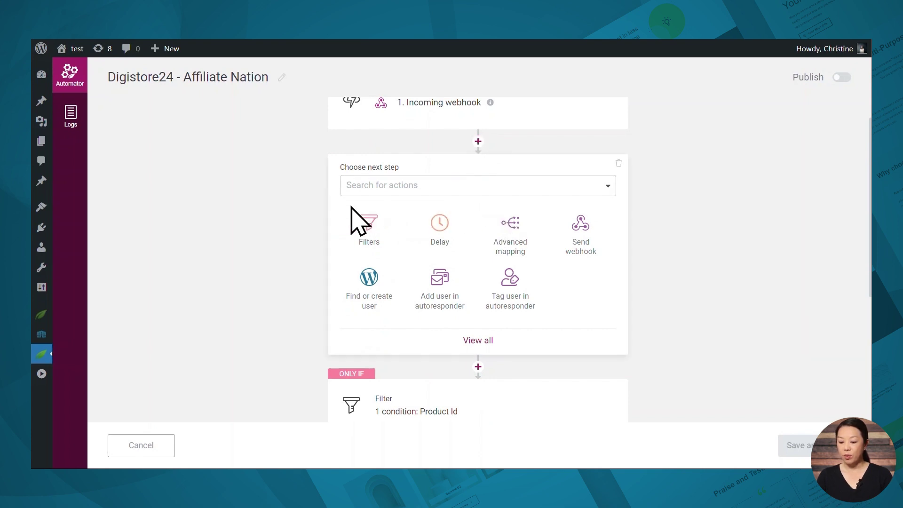
pyautogui.click(417, 188)
pyautogui.scroll(-1, 439, 256)
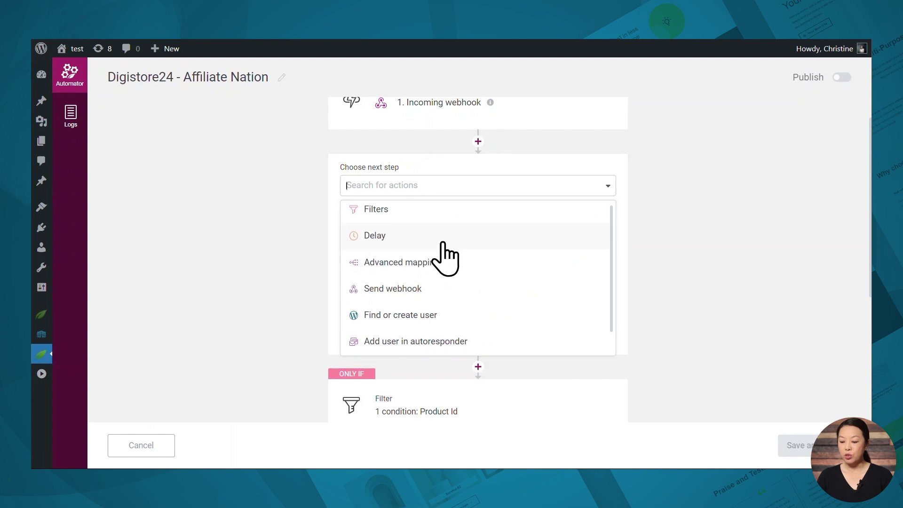
pyautogui.scroll(2, 445, 258)
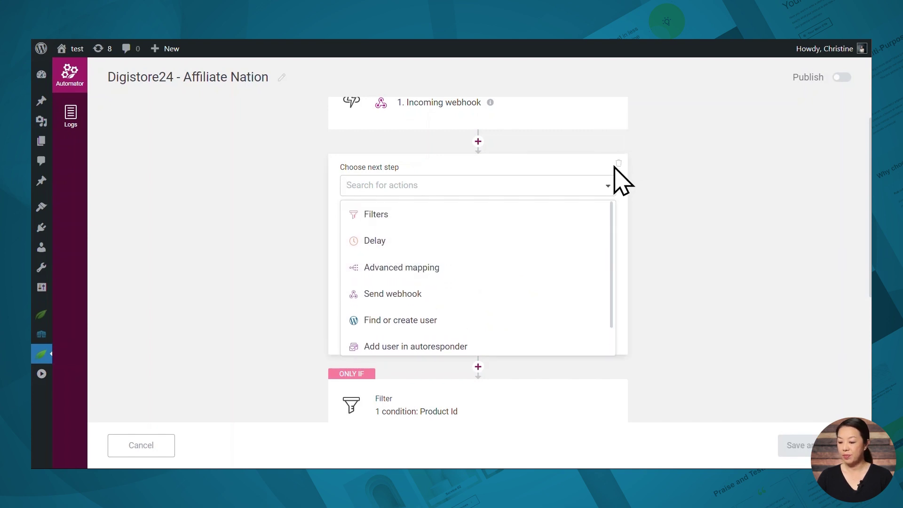
pyautogui.click(617, 164)
pyautogui.click(511, 170)
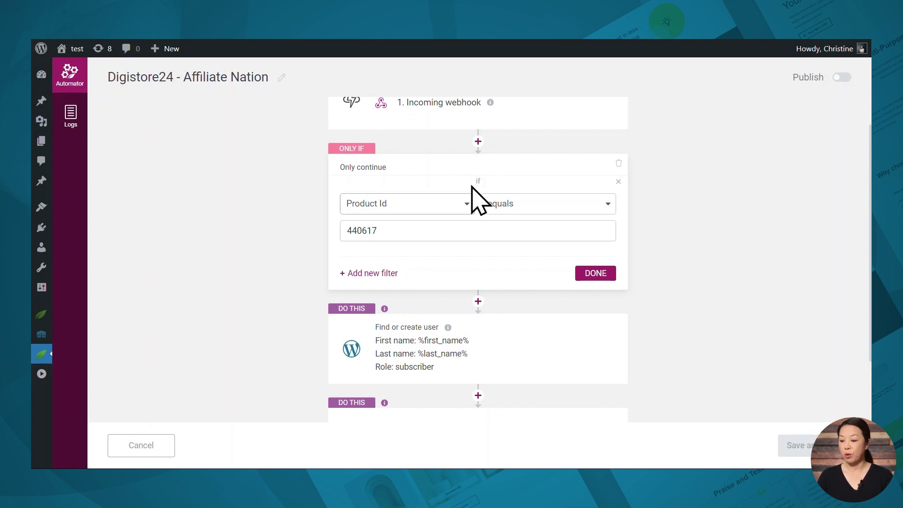
pyautogui.click(546, 40)
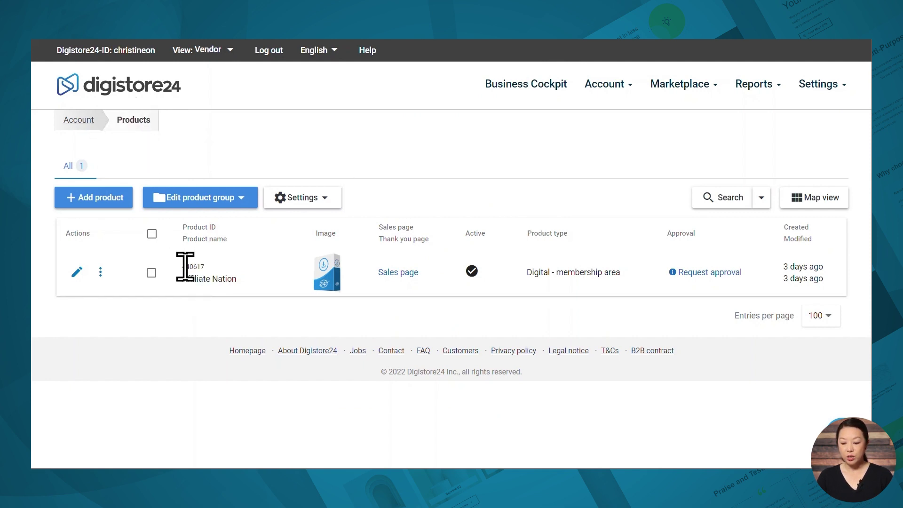
# - Highlight the Affiliate Nation product ID 440617 in Digistore24's Products table
pyautogui.moveTo(207, 267); pyautogui.dragTo(181, 269)
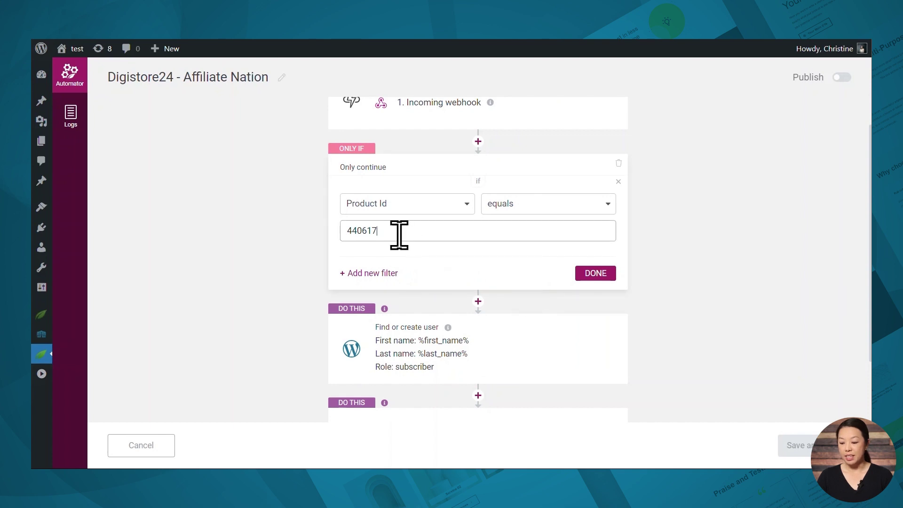
# - Keep the Product Id filter and set the user's names to webhook fields %first_name% and %last_name%
pyautogui.click(586, 276)
pyautogui.click(515, 264)
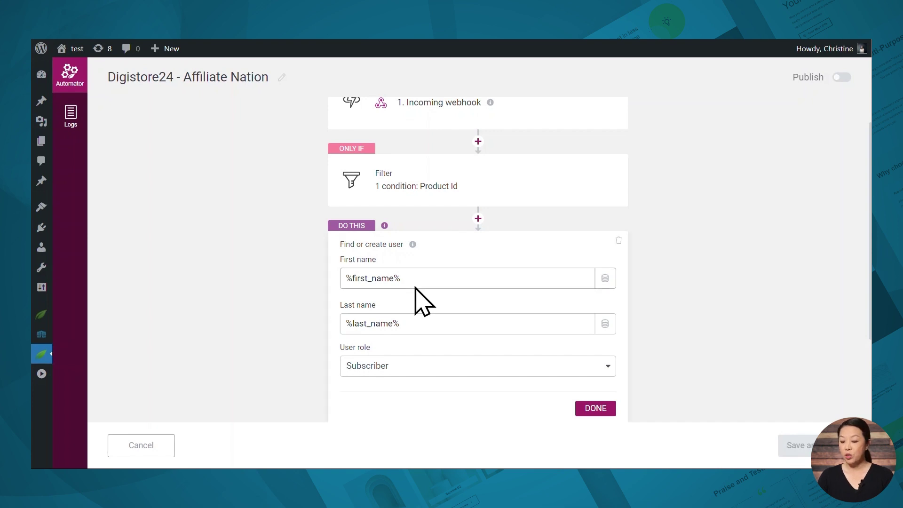
pyautogui.click(605, 278)
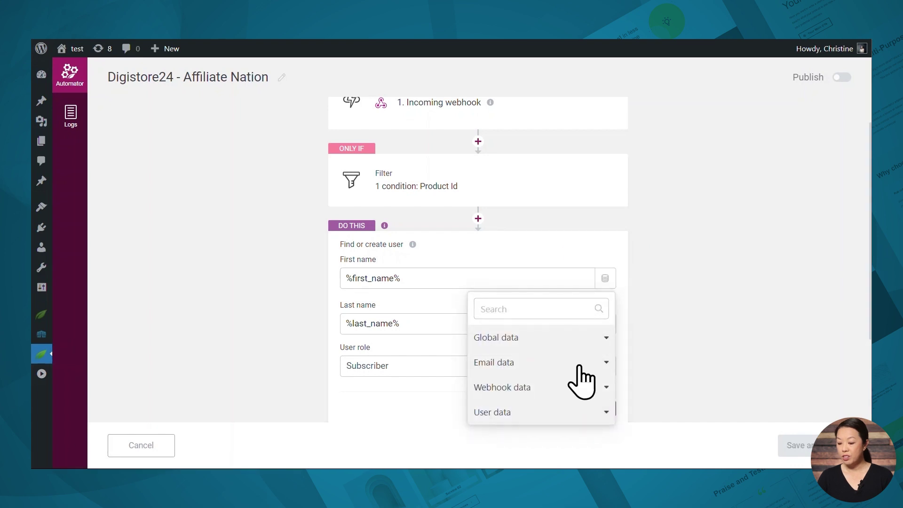
pyautogui.click(558, 388)
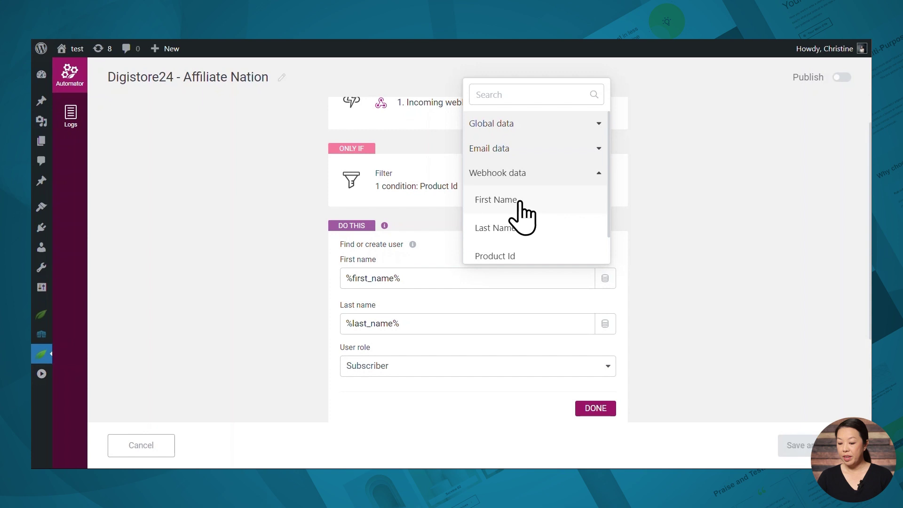
pyautogui.click(467, 320)
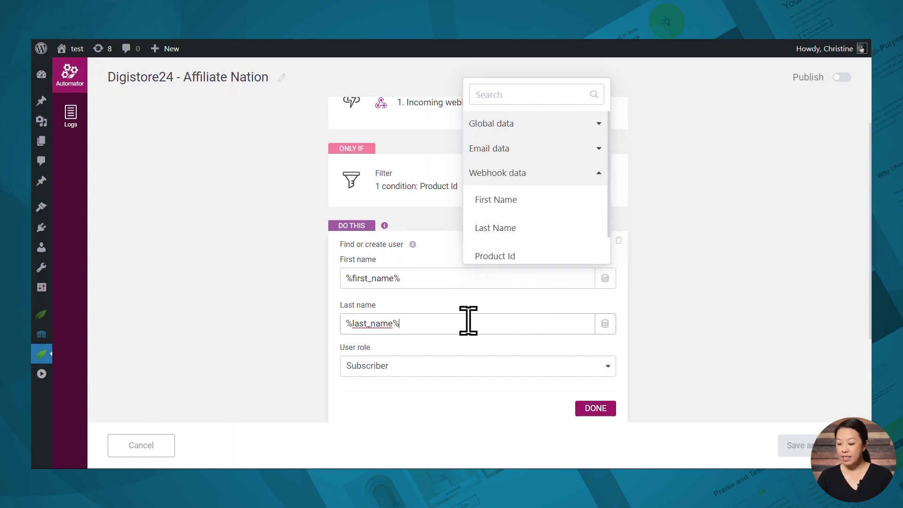
pyautogui.click(605, 324)
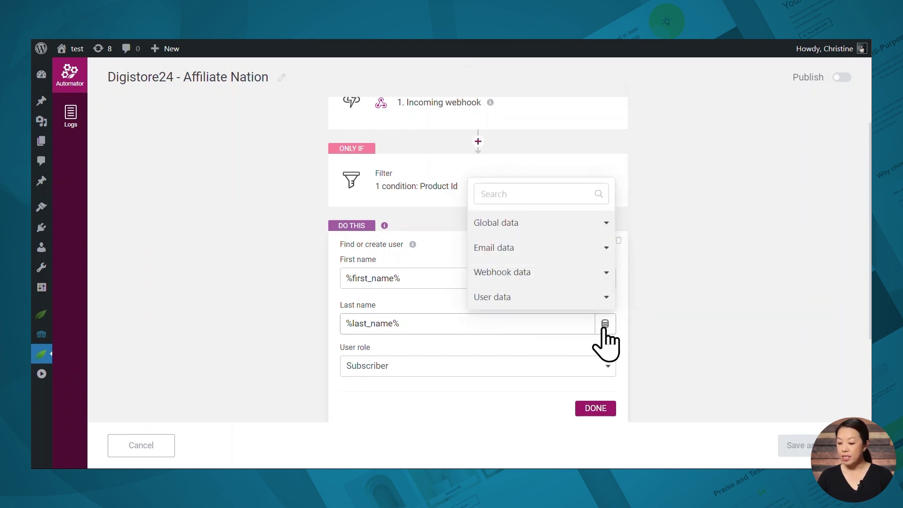
pyautogui.click(531, 275)
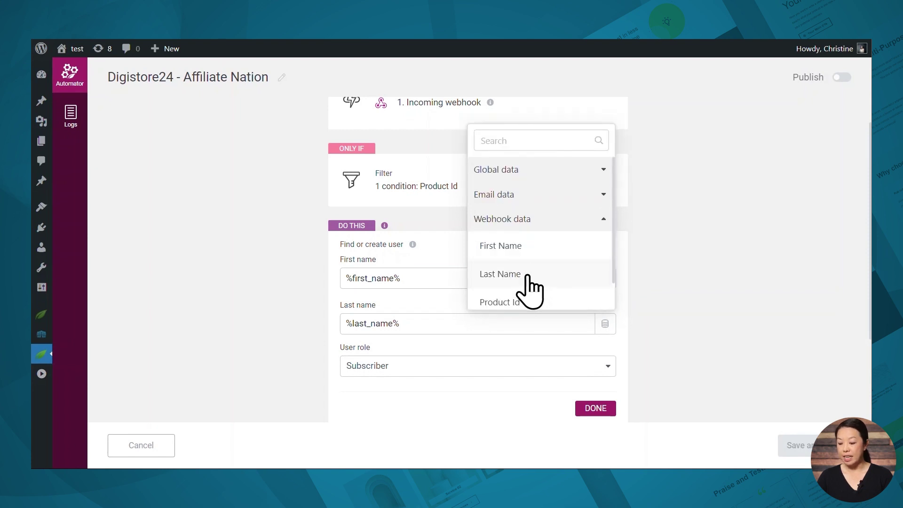
pyautogui.click(381, 349)
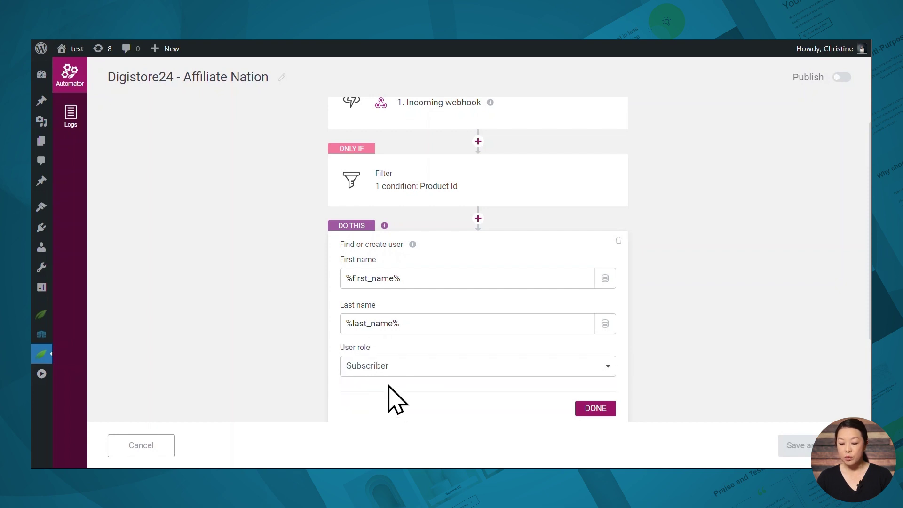
pyautogui.scroll(-1, 423, 376)
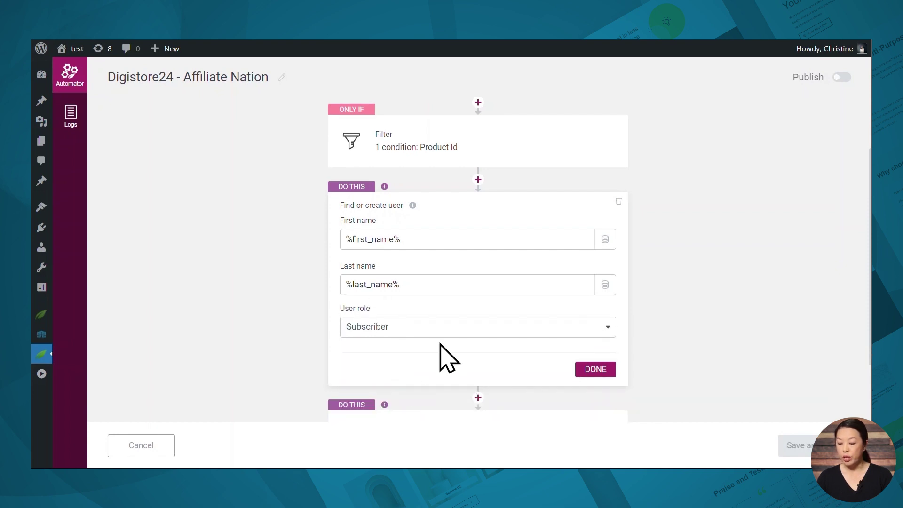
pyautogui.click(593, 371)
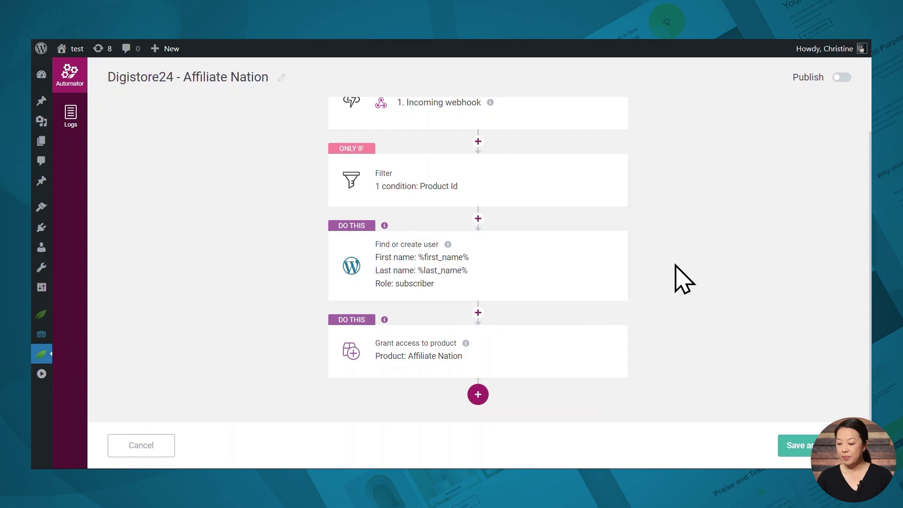
# - Check that the Grant access step targets the Affiliate Nation product
pyautogui.click(507, 344)
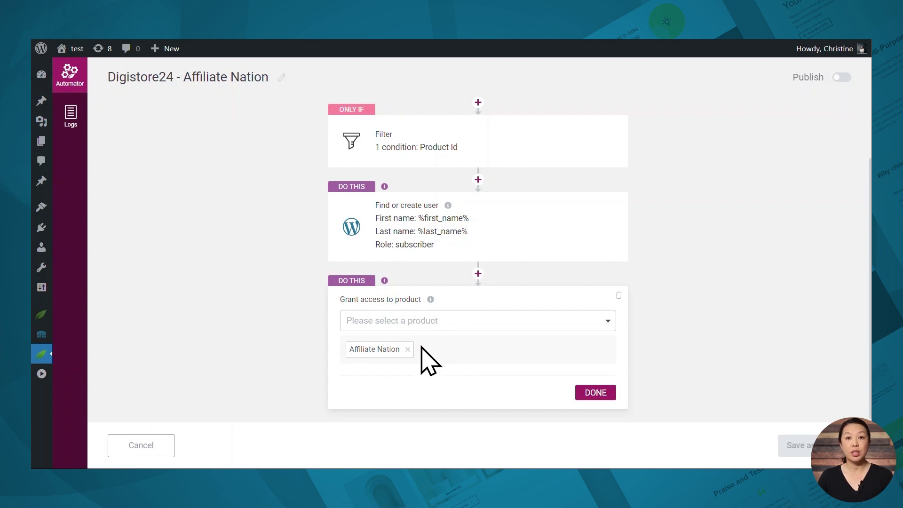
pyautogui.click(588, 395)
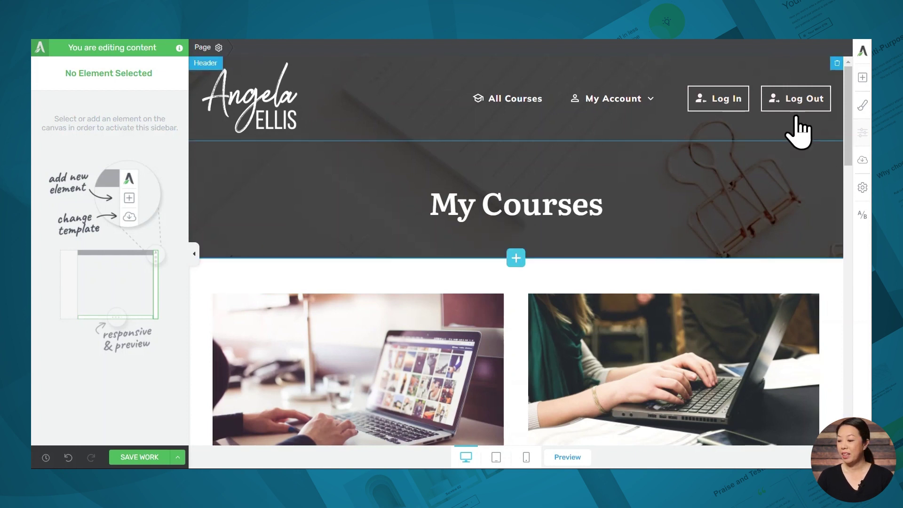
# - Add a text block reading 'Hi' below the My Courses banner
pyautogui.click(862, 77)
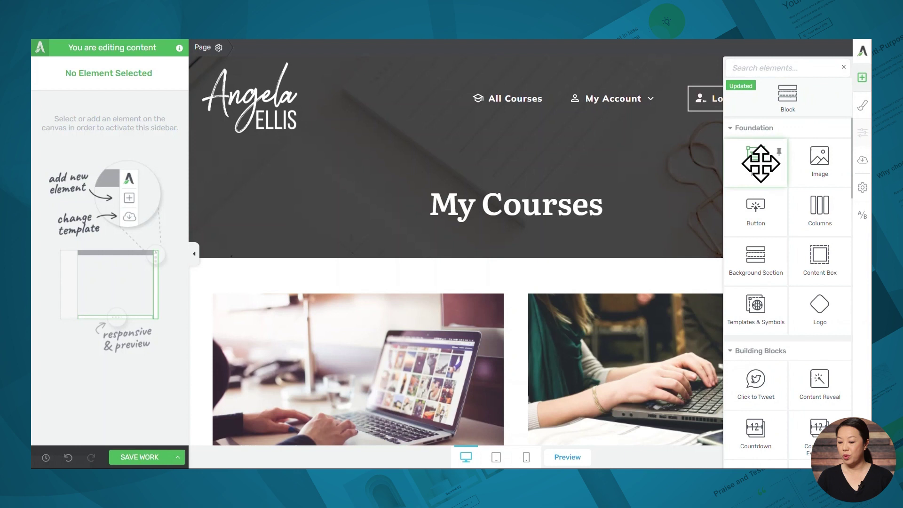
pyautogui.moveTo(761, 163); pyautogui.dragTo(555, 305)
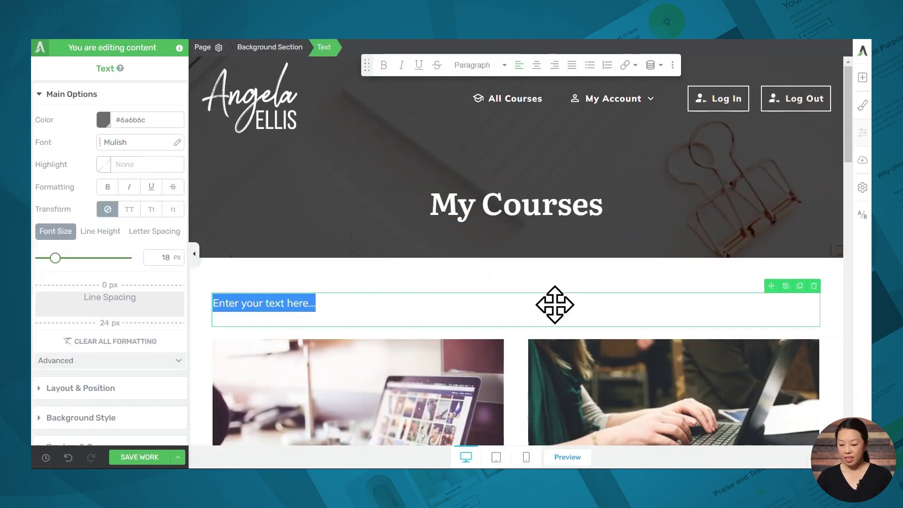
pyautogui.write('Hi')
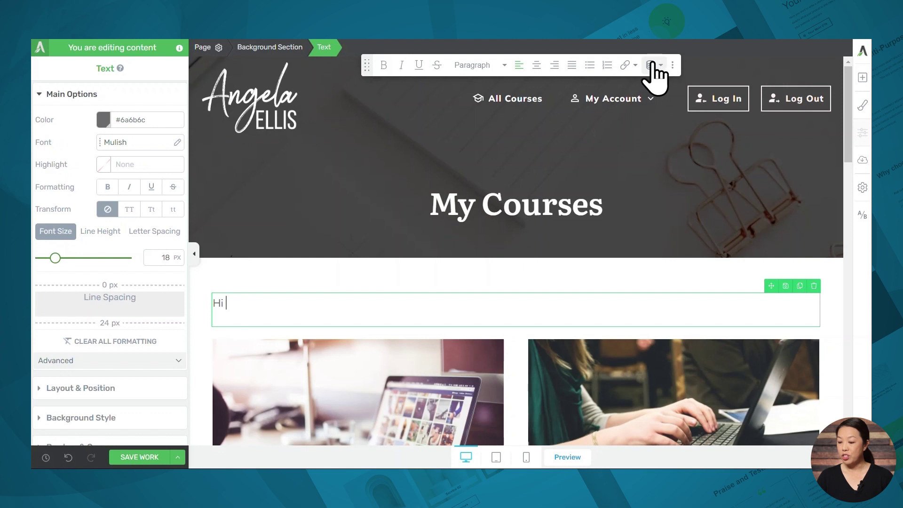
# - Insert the WordPress user first name as dynamic text defaulting to 'there', then append ', here are your courses:'
pyautogui.click(652, 72)
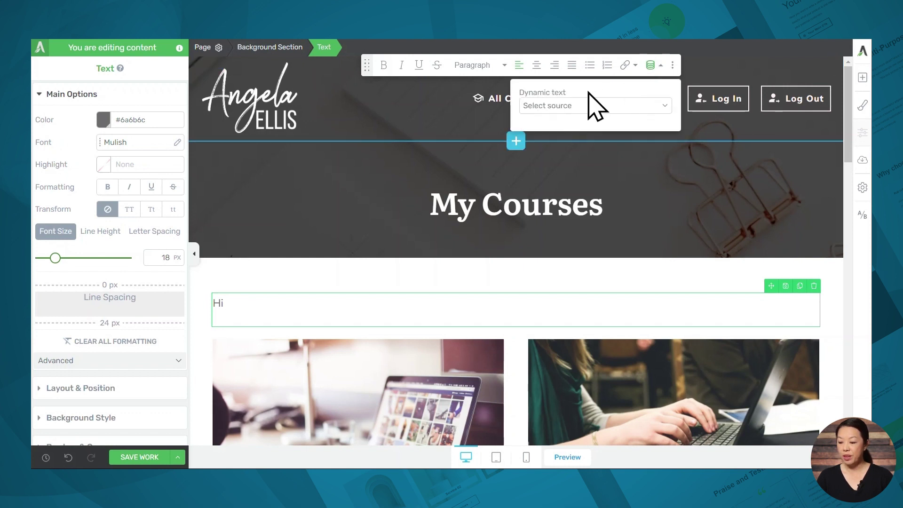
pyautogui.click(566, 108)
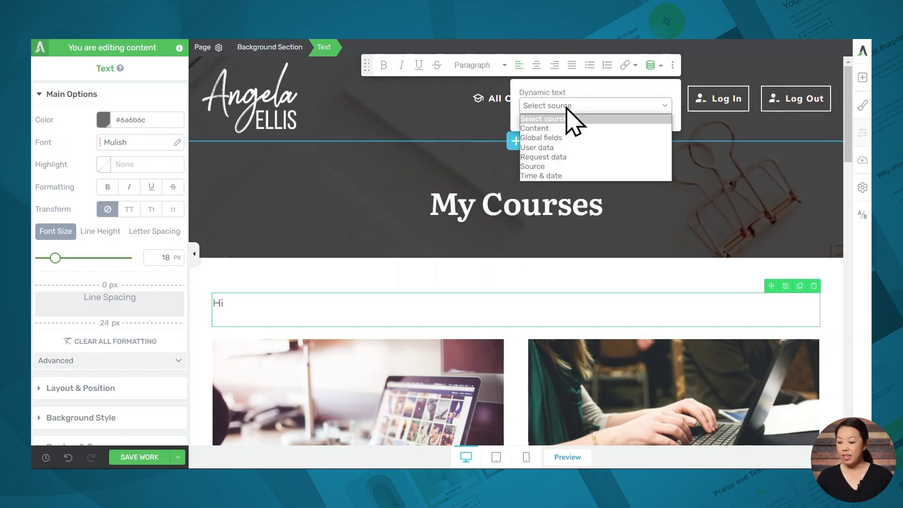
pyautogui.click(536, 148)
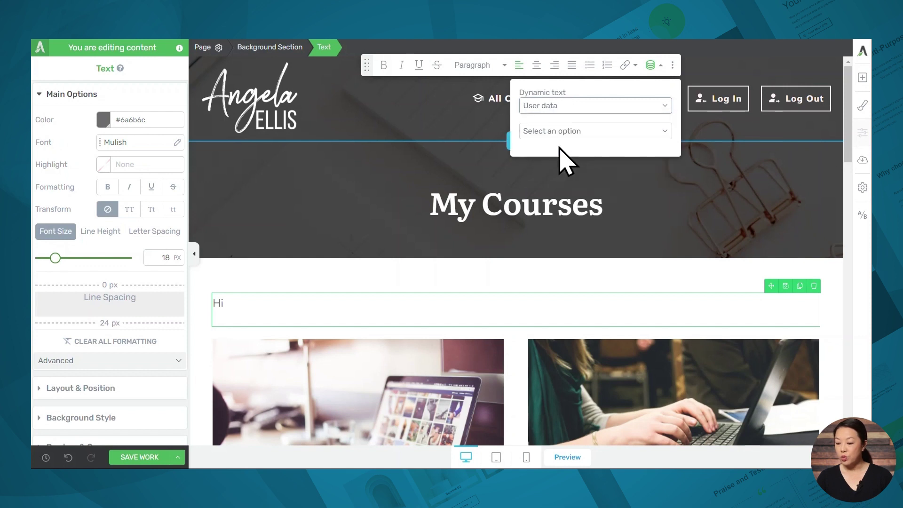
pyautogui.click(578, 132)
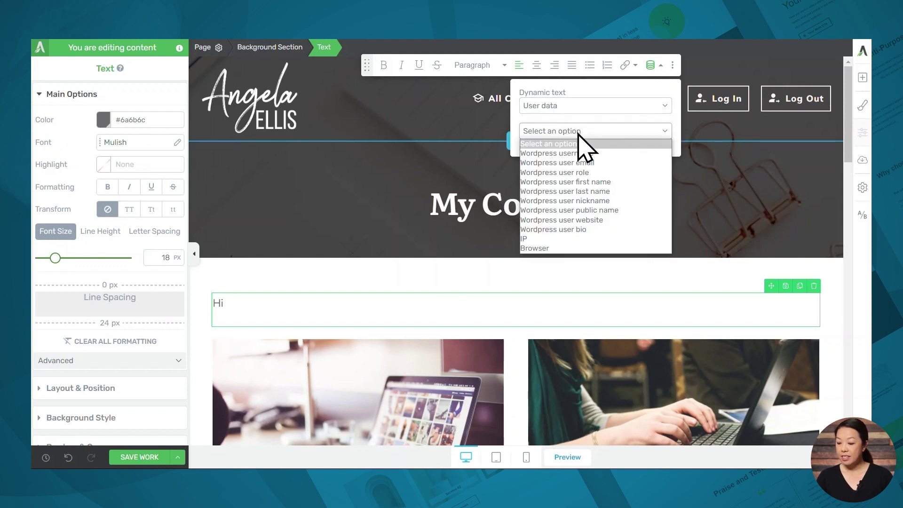
pyautogui.click(604, 183)
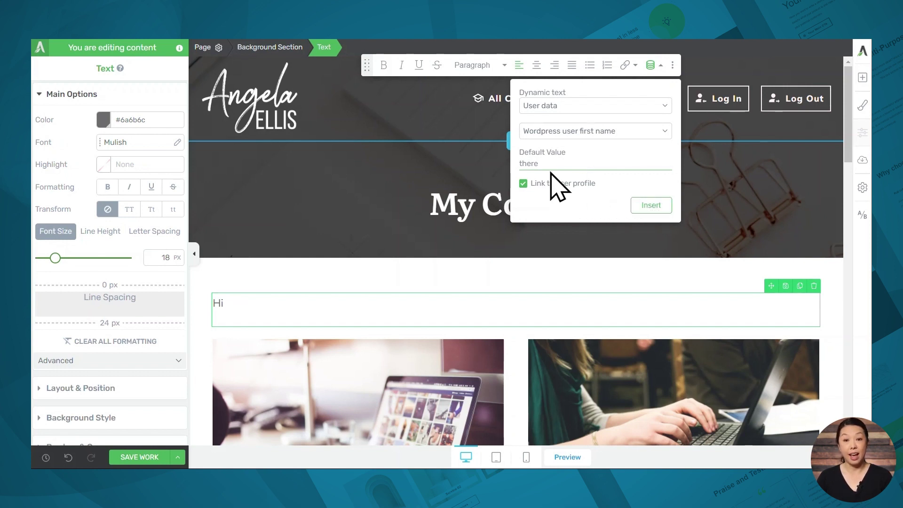
pyautogui.click(637, 212)
pyautogui.click(301, 317)
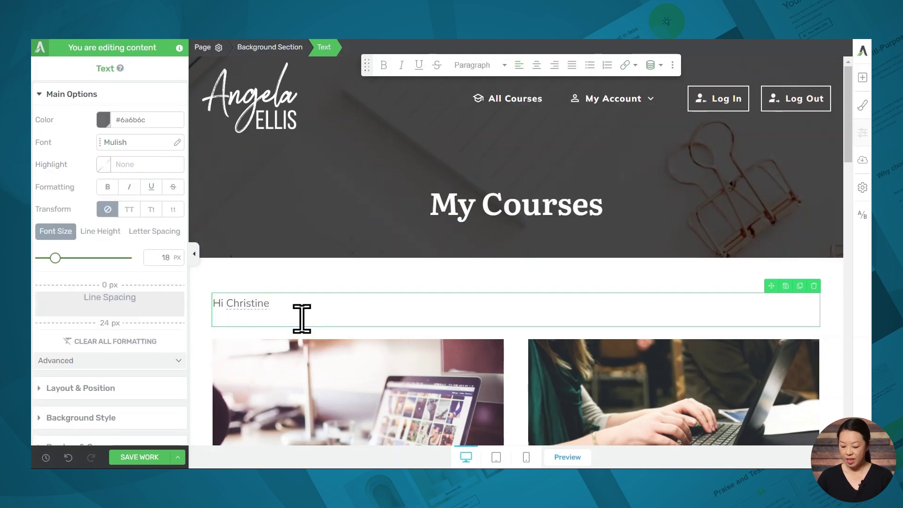
pyautogui.write(',')
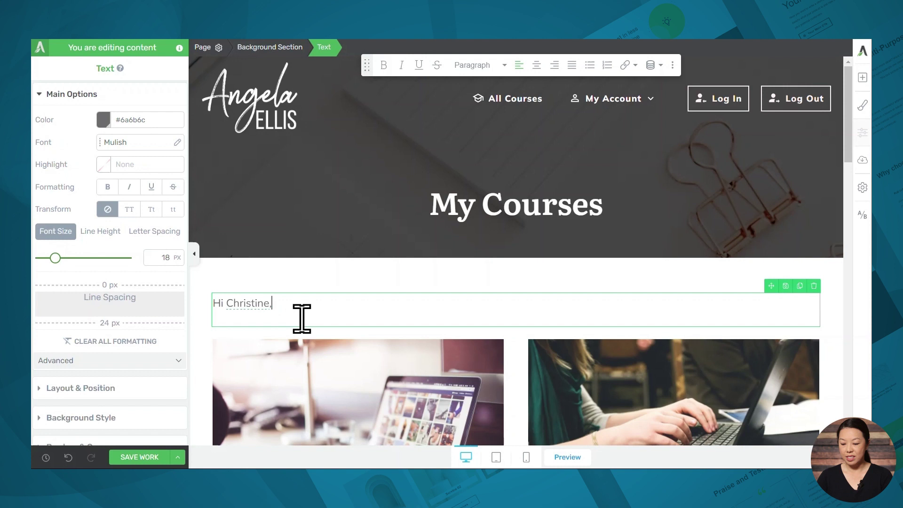
pyautogui.write(' here are your courses:')
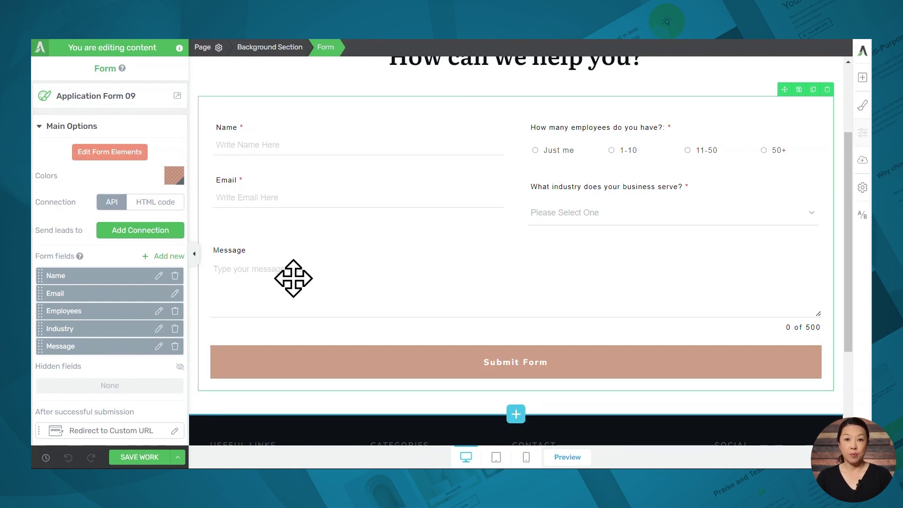
# - Scroll the Form panel down to the Advanced section to read the Form identifier
pyautogui.scroll(-3, 121, 319)
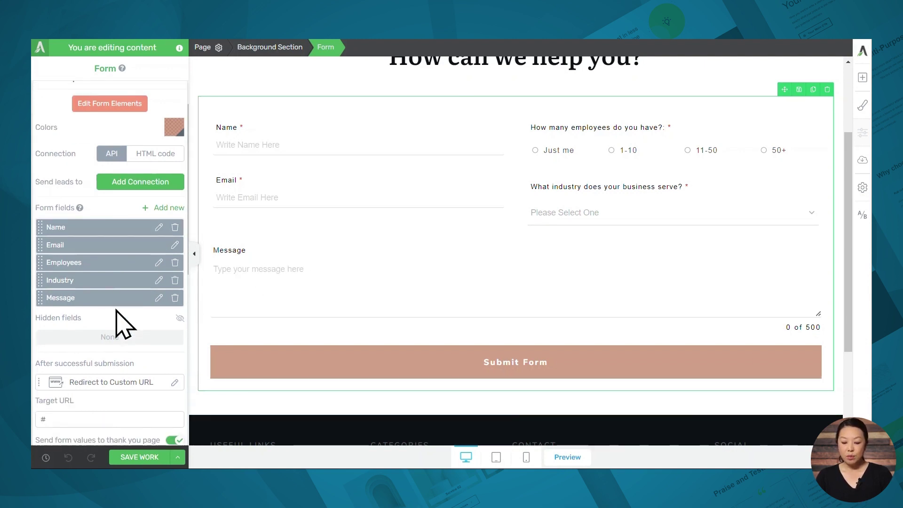
pyautogui.scroll(-1, 127, 371)
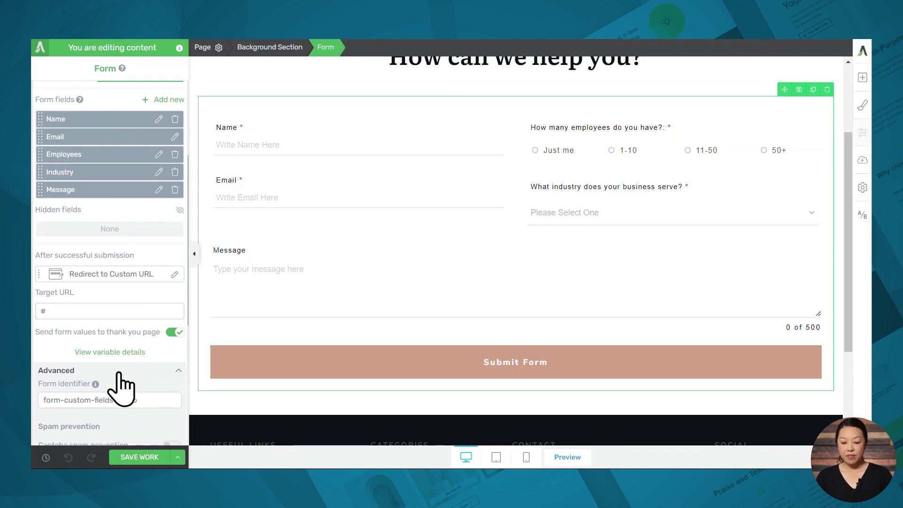
pyautogui.scroll(-3, 121, 385)
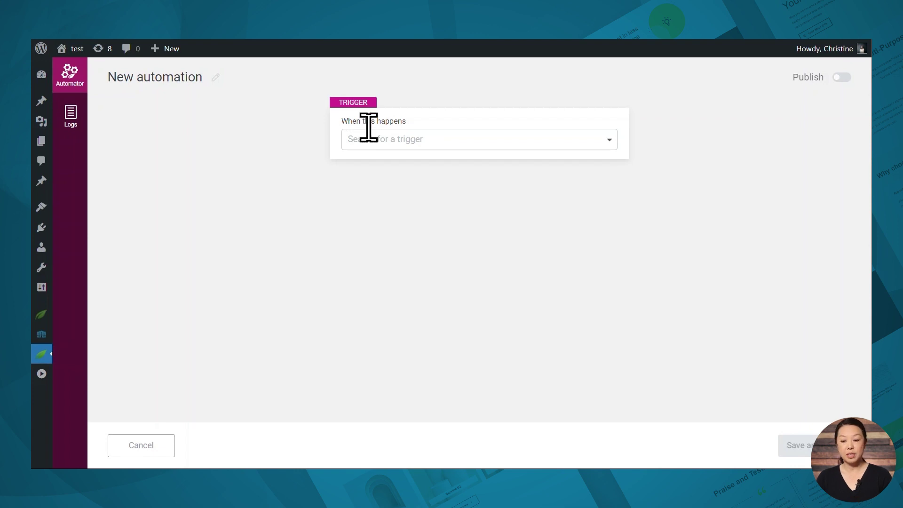
# - Search 'form', add the Form submit trigger, and restrict it to form-custom-fields-demo
pyautogui.click(397, 143)
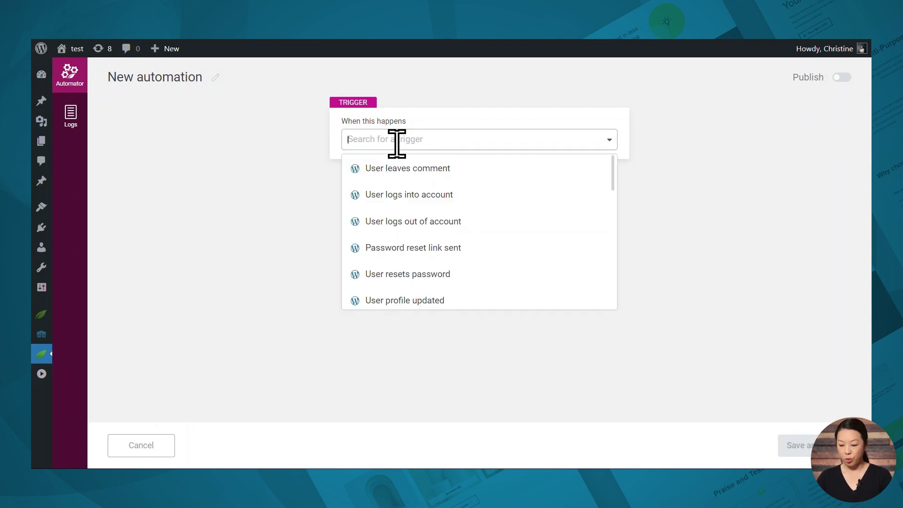
pyautogui.write('form')
pyautogui.click(410, 194)
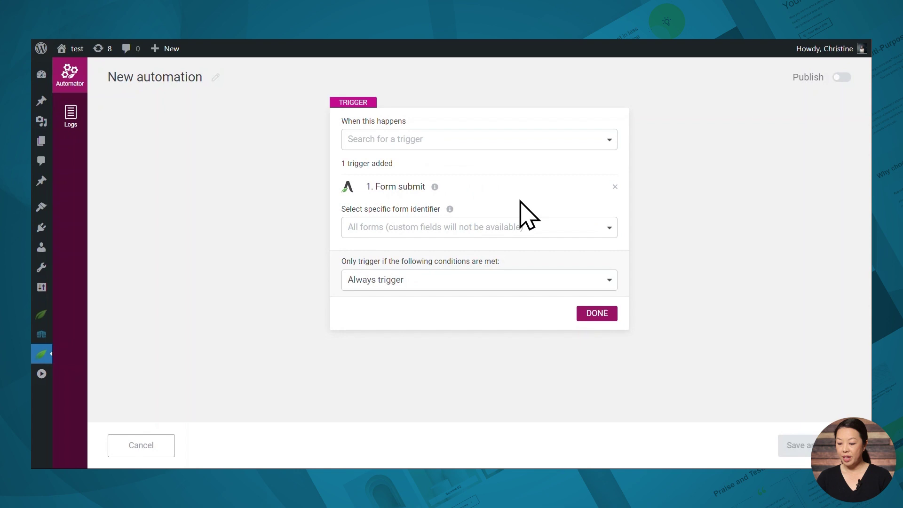
pyautogui.click(531, 227)
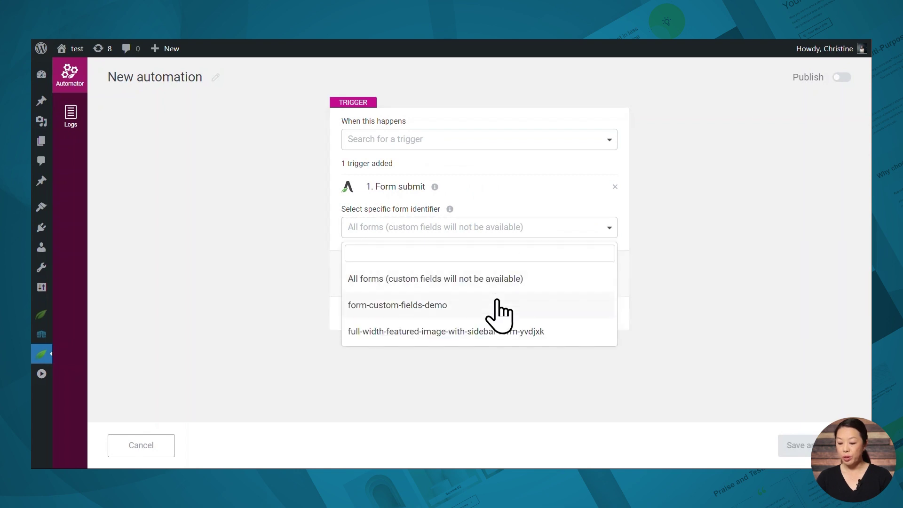
pyautogui.click(474, 310)
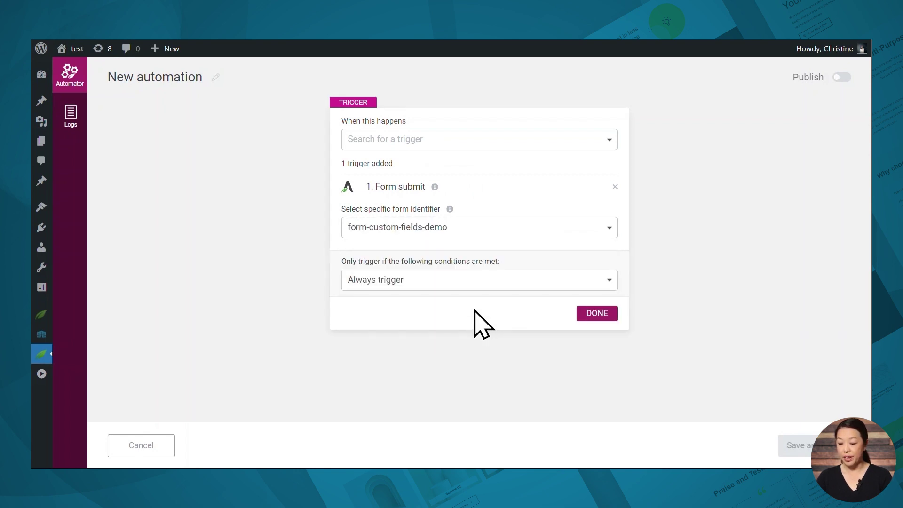
pyautogui.click(597, 312)
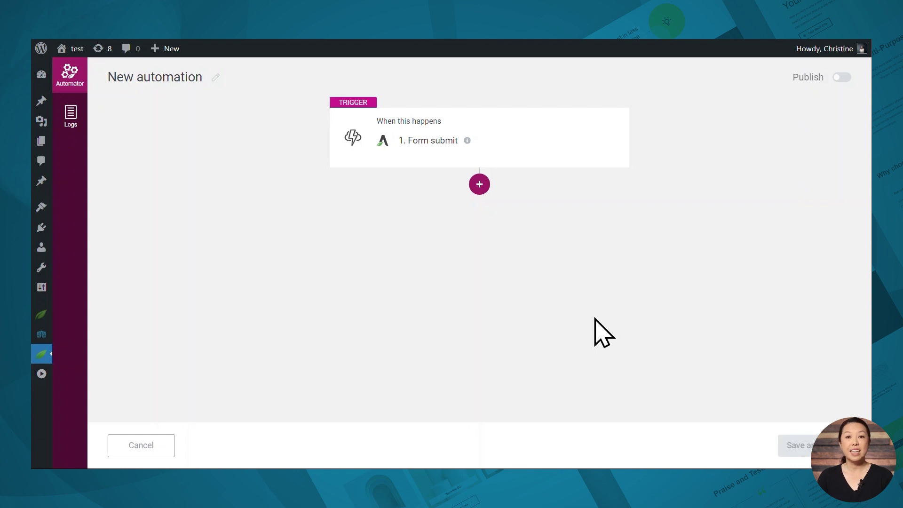
# - Add a Send webhook action and browse the Form data fields in the Value's dynamic data list
pyautogui.click(485, 186)
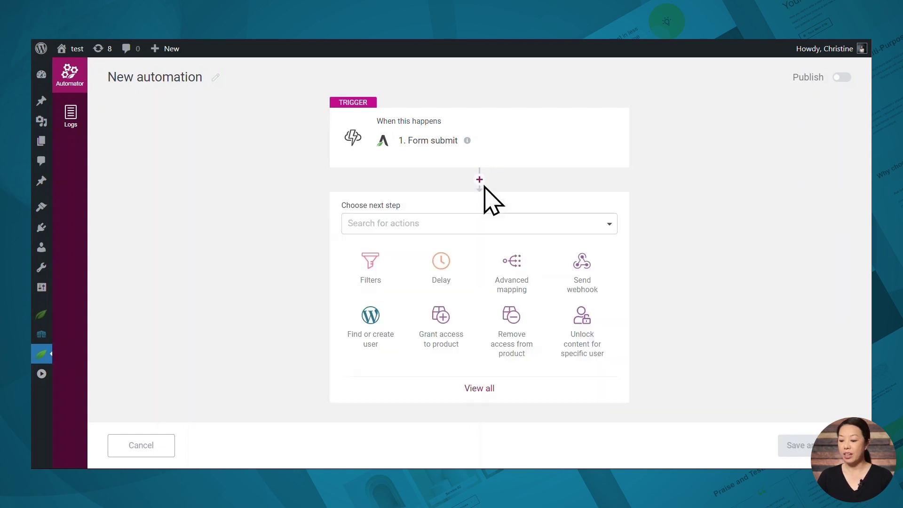
pyautogui.click(584, 273)
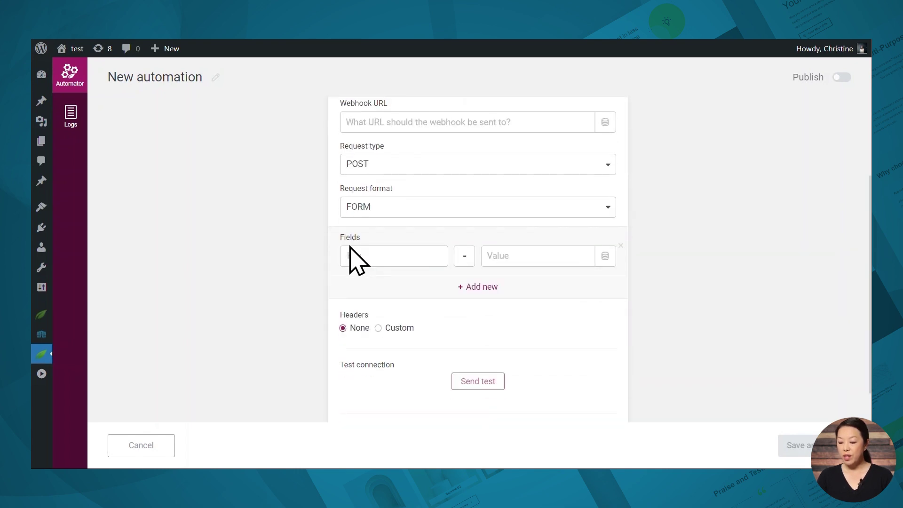
pyautogui.click(606, 256)
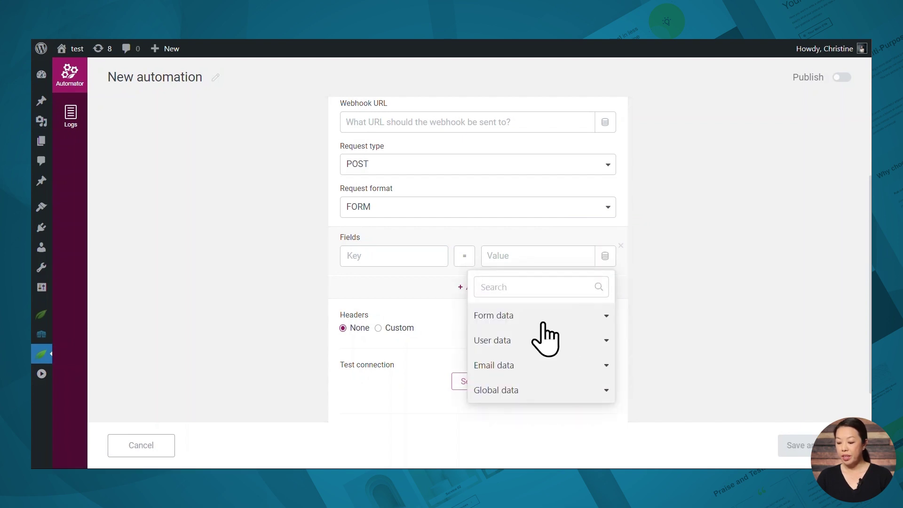
pyautogui.click(517, 317)
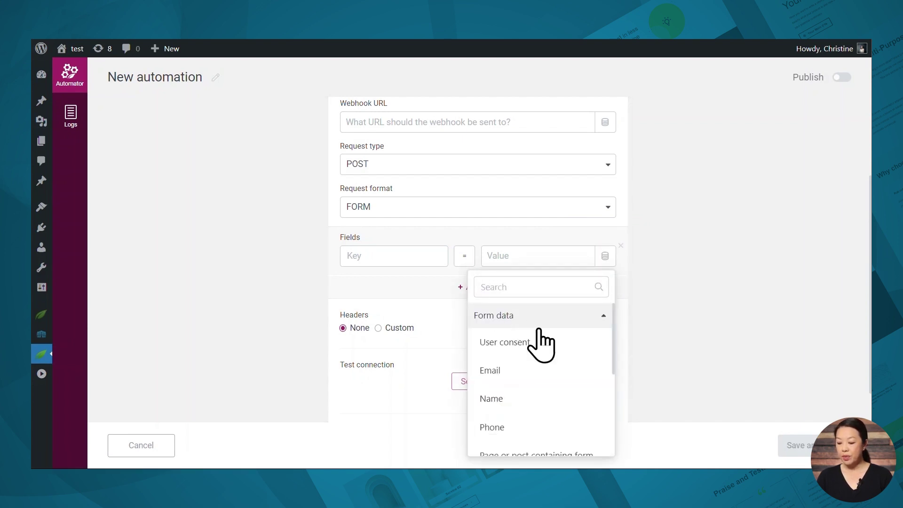
pyautogui.scroll(-1, 539, 329)
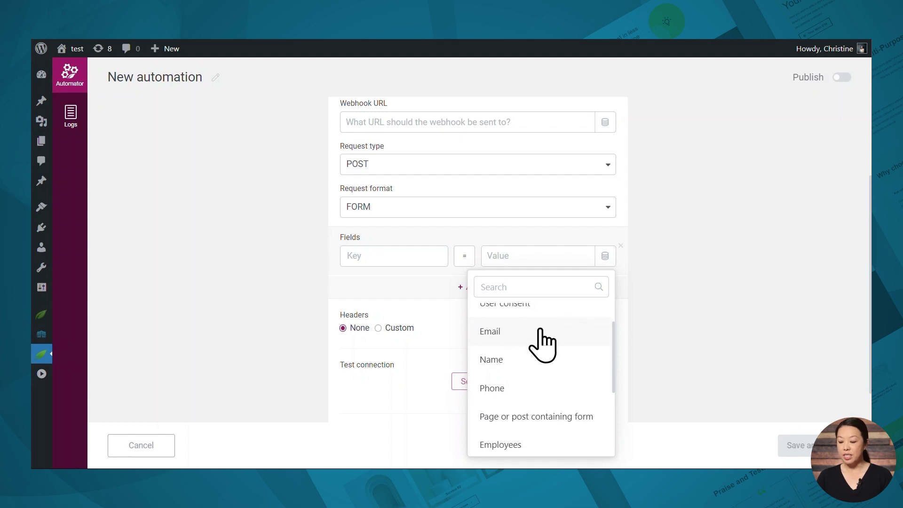
pyautogui.scroll(-2, 522, 365)
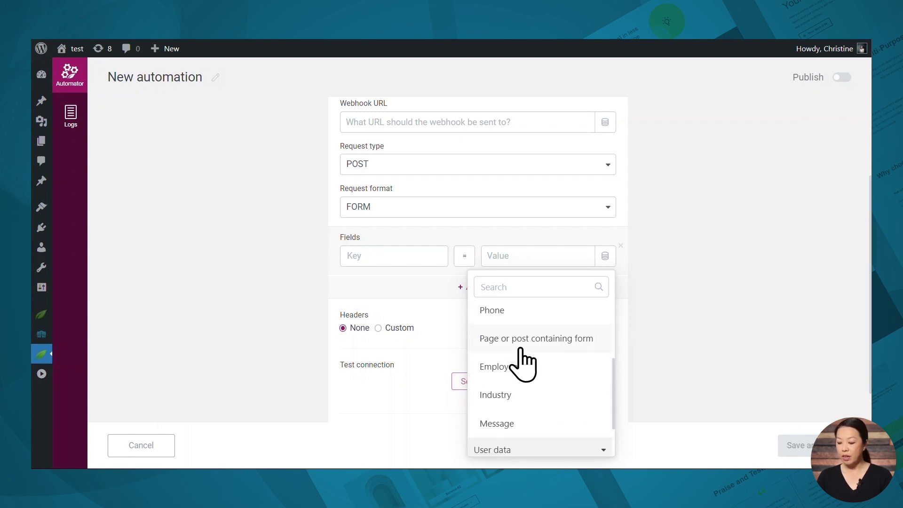
pyautogui.scroll(-1, 523, 364)
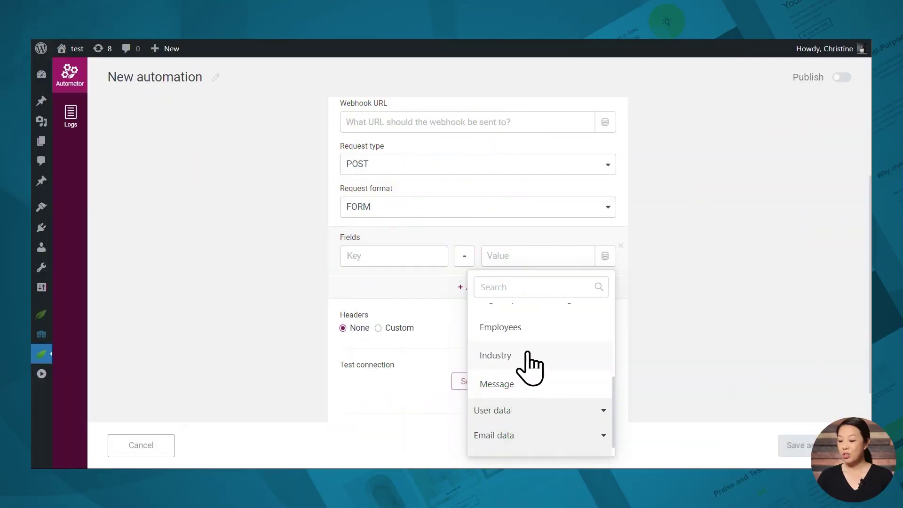
# - Delete the Send webhook action from the automation
pyautogui.click(614, 242)
pyautogui.scroll(3, 606, 329)
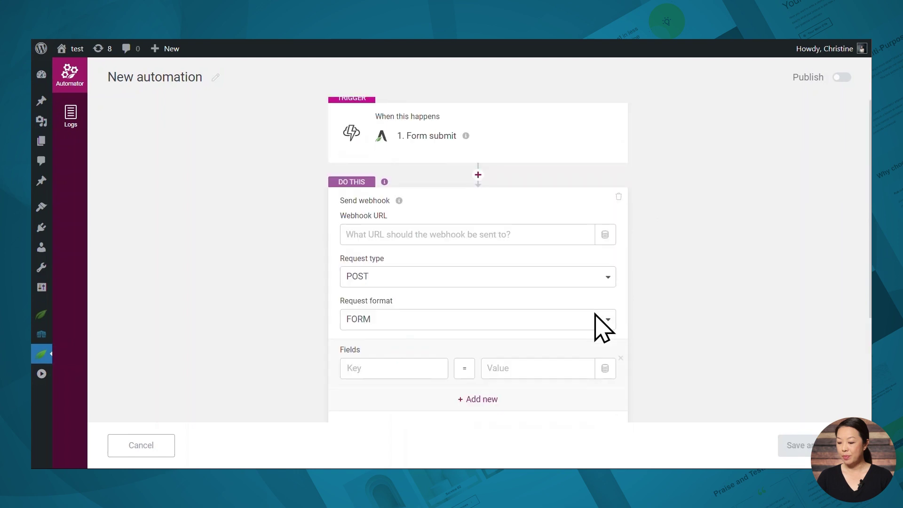
pyautogui.click(618, 197)
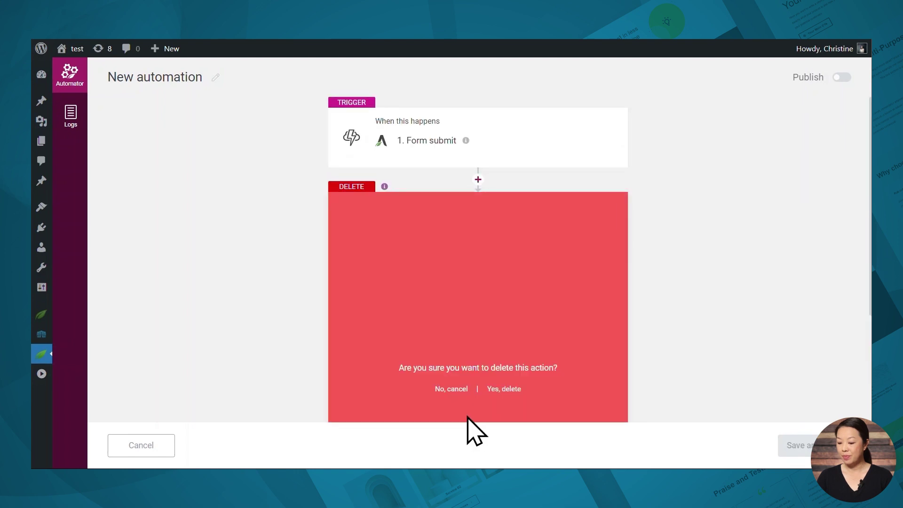
pyautogui.click(503, 389)
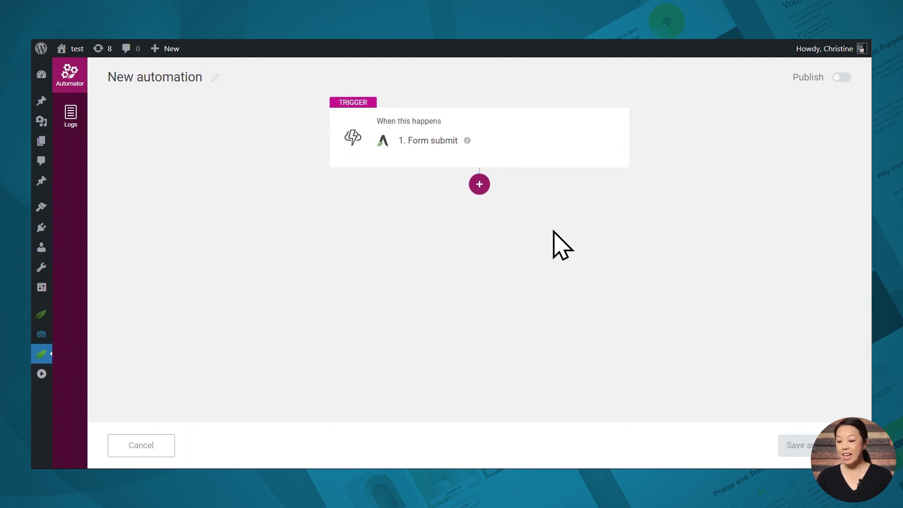
# - Add a filter step with the condition Employees equals 'just me'
pyautogui.click(480, 185)
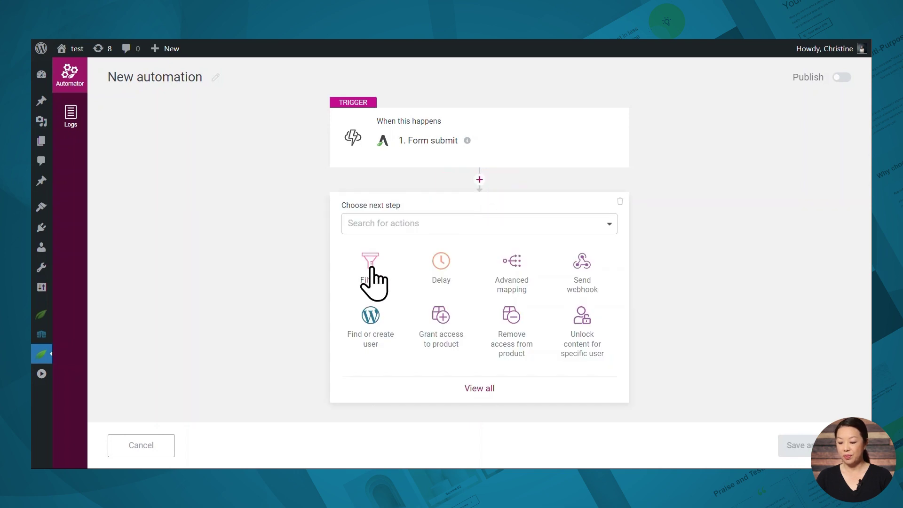
pyautogui.click(371, 268)
pyautogui.click(447, 243)
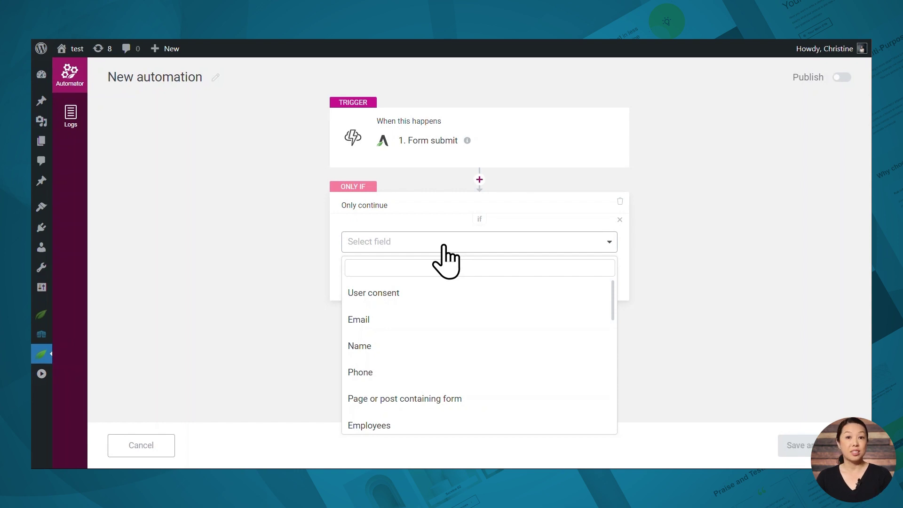
pyautogui.click(399, 422)
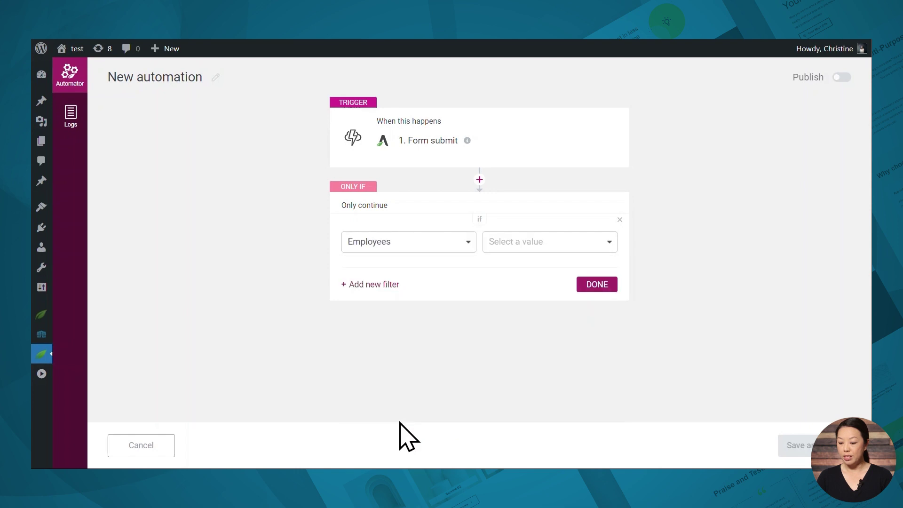
pyautogui.click(536, 243)
pyautogui.click(527, 277)
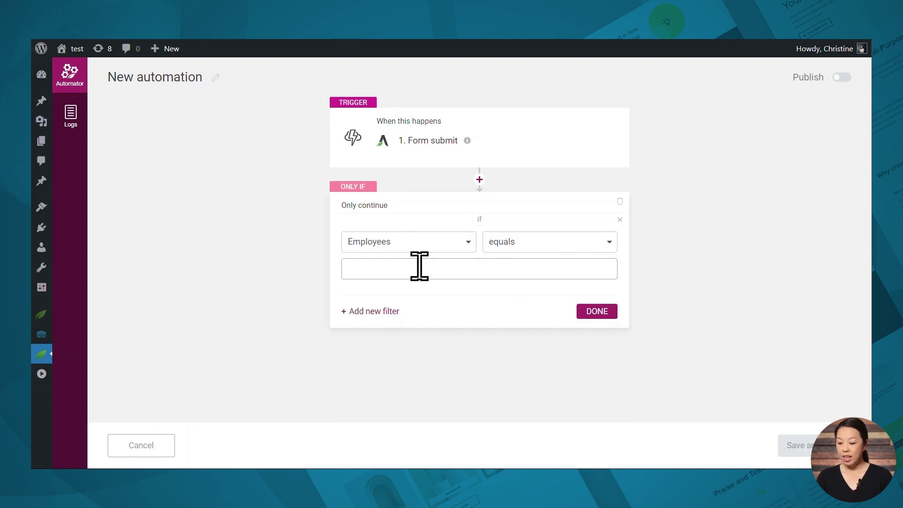
pyautogui.write('ju')
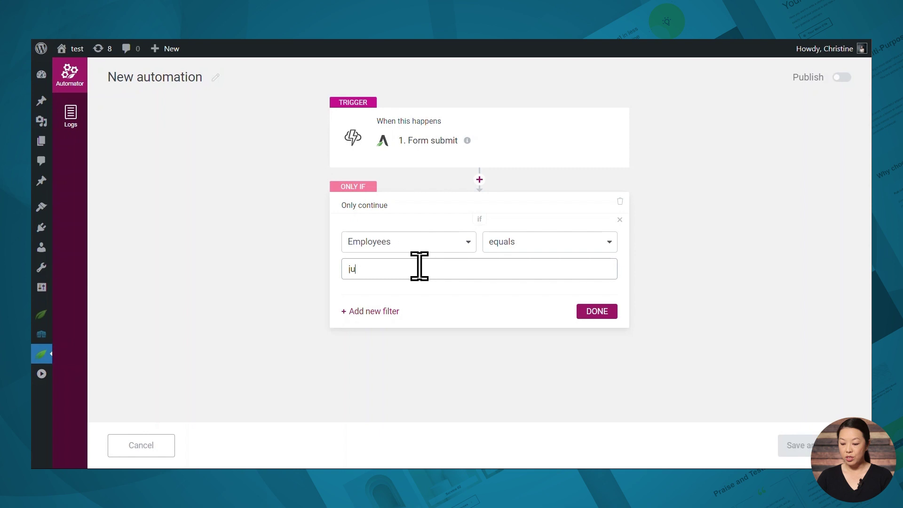
pyautogui.write('st me')
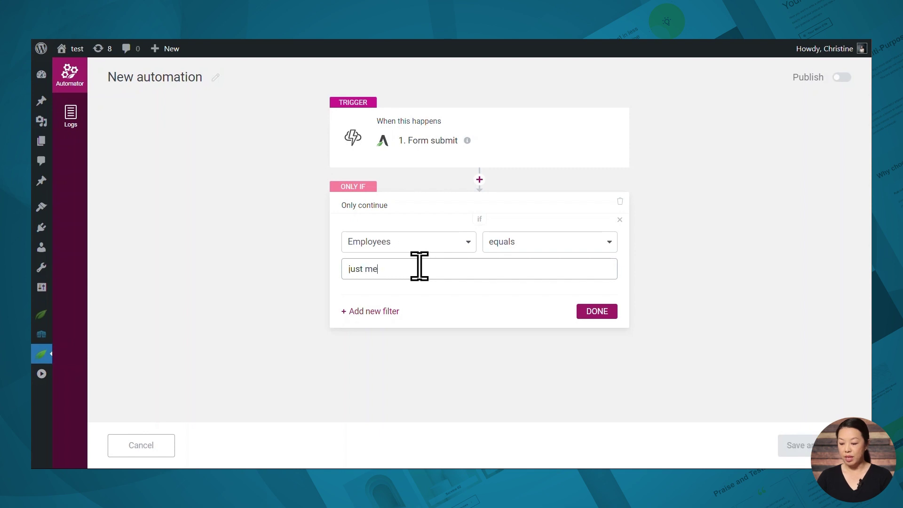
pyautogui.click(593, 312)
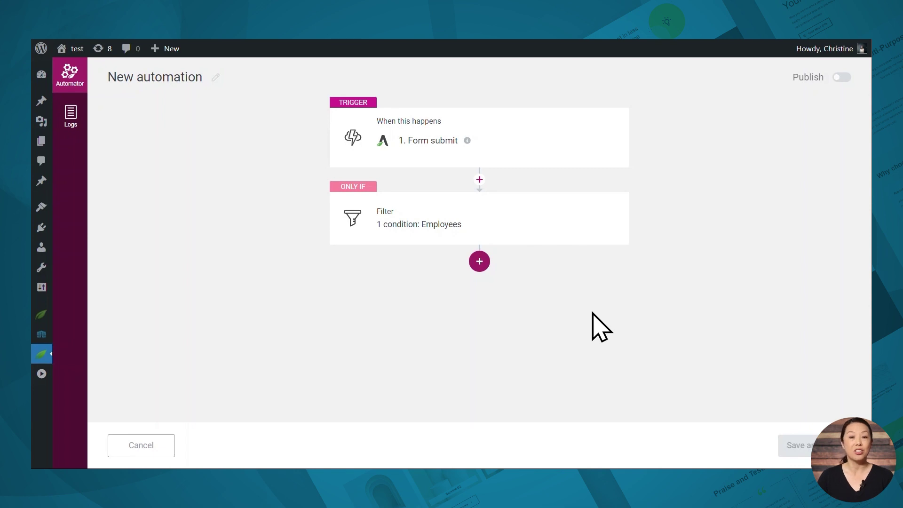
# - Add another step below the Employees filter and browse the list of available actions
pyautogui.click(474, 266)
pyautogui.scroll(-1, 536, 291)
pyautogui.click(538, 265)
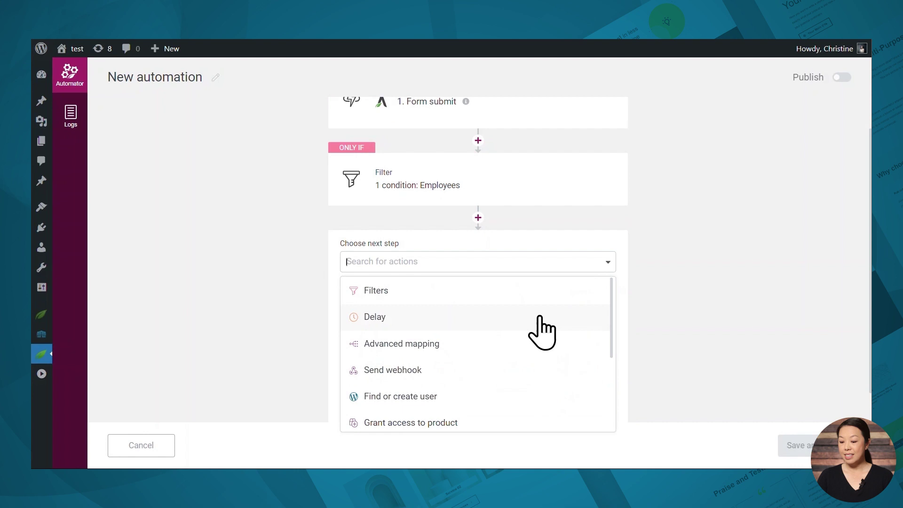
pyautogui.scroll(-3, 540, 338)
pyautogui.scroll(-3, 542, 339)
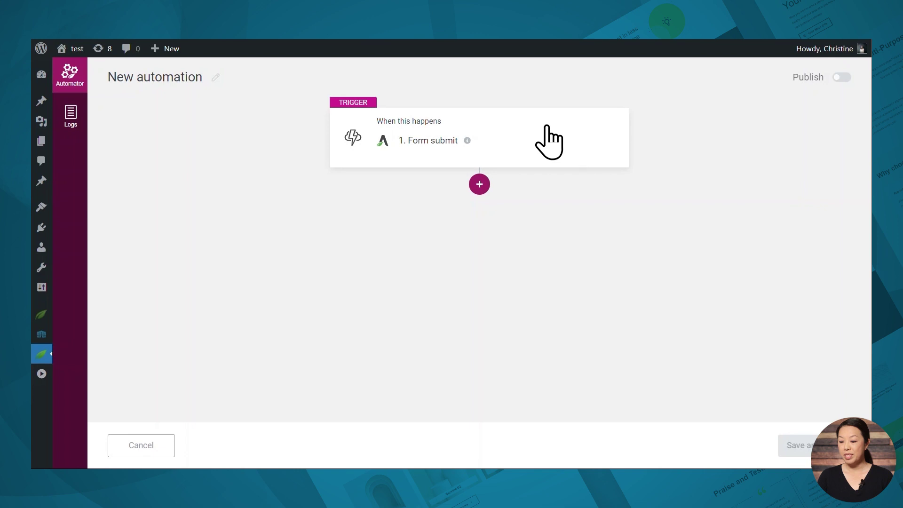
# - Confirm the Form submit trigger settings, then search the new step's actions for 'add'
pyautogui.click(544, 141)
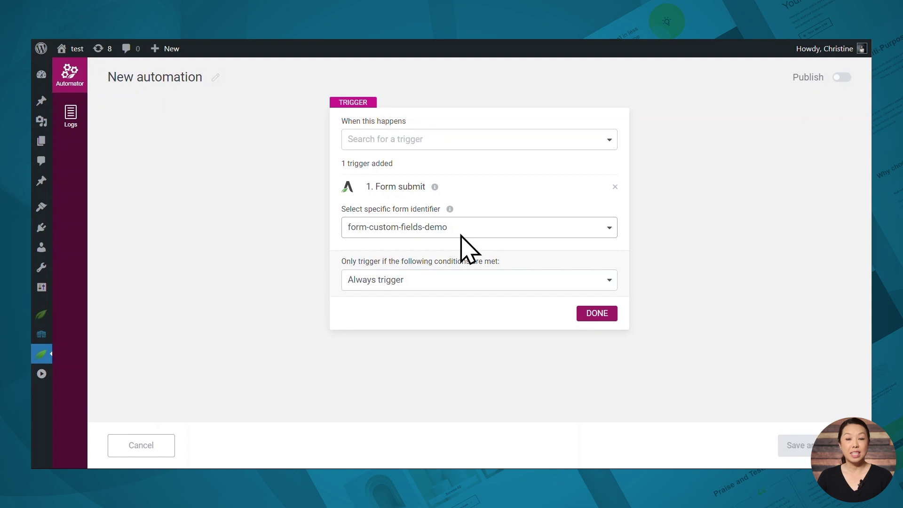
pyautogui.click(596, 315)
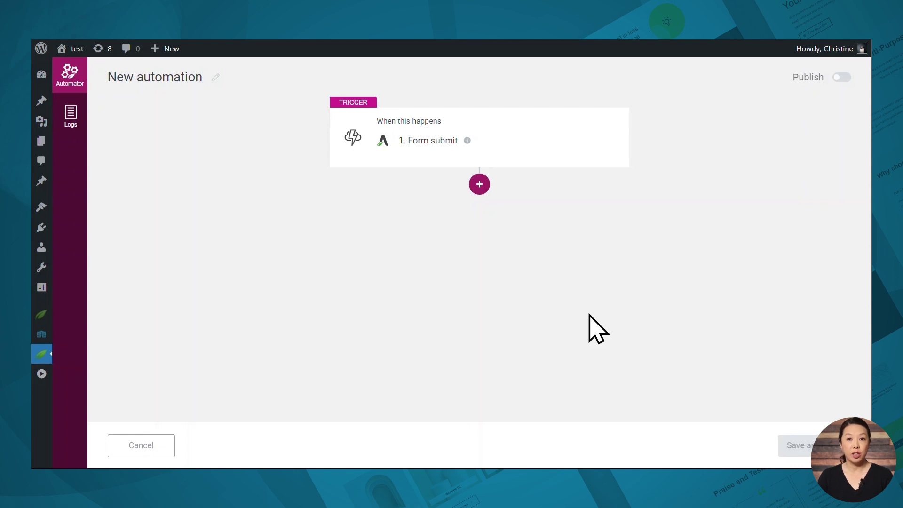
pyautogui.click(477, 184)
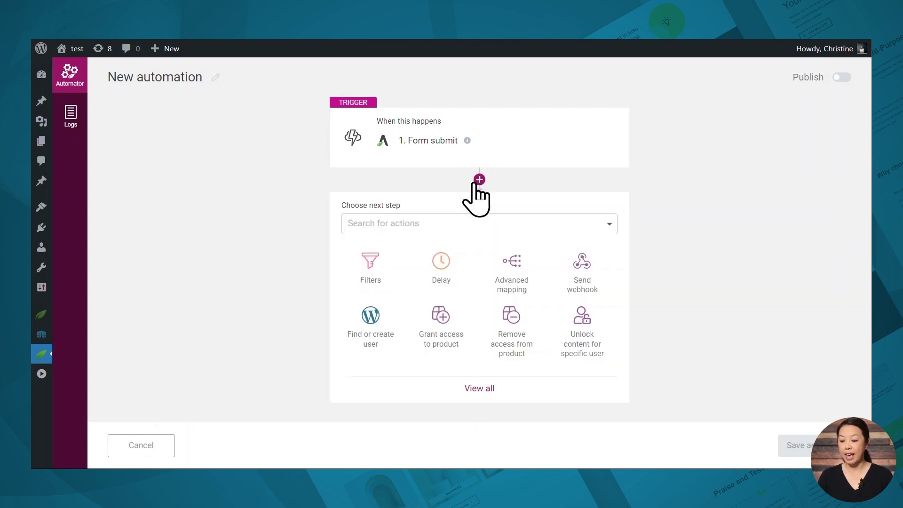
pyautogui.click(443, 223)
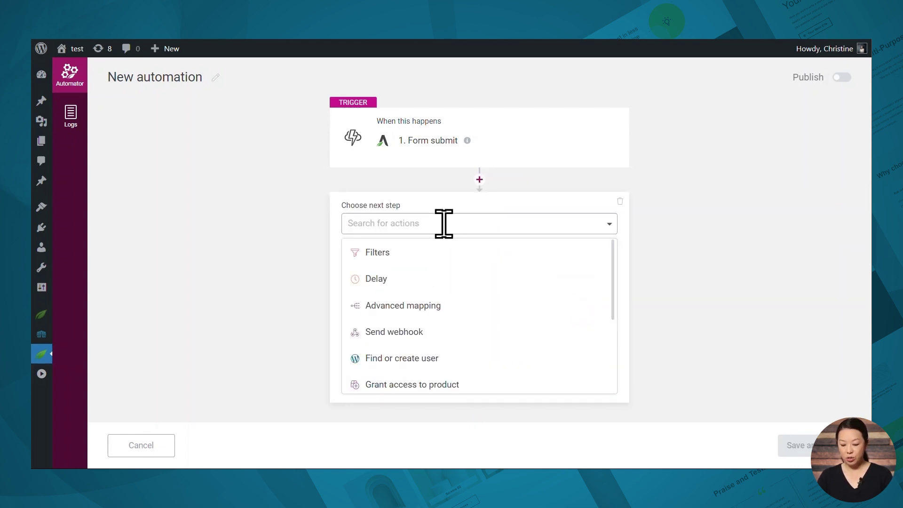
pyautogui.write('add')
# - Use Add user in autoresponder with ActiveCampaign's Thrive Themes demo list, and expand Field mapping
pyautogui.click(432, 252)
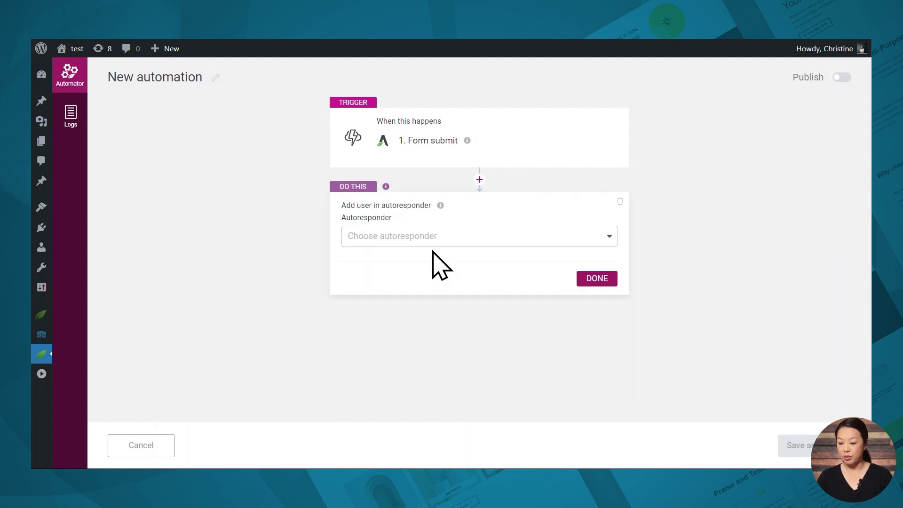
pyautogui.click(444, 236)
pyautogui.click(426, 289)
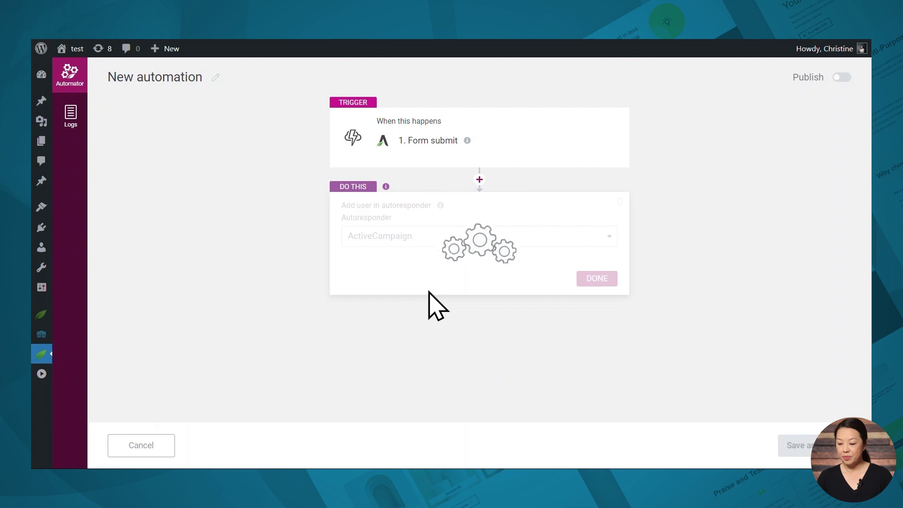
pyautogui.click(426, 281)
pyautogui.click(403, 358)
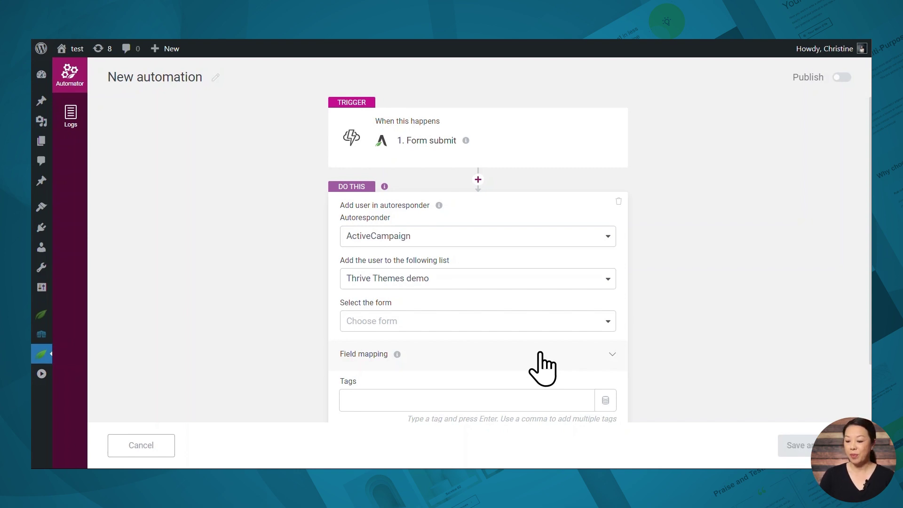
pyautogui.scroll(-2, 541, 364)
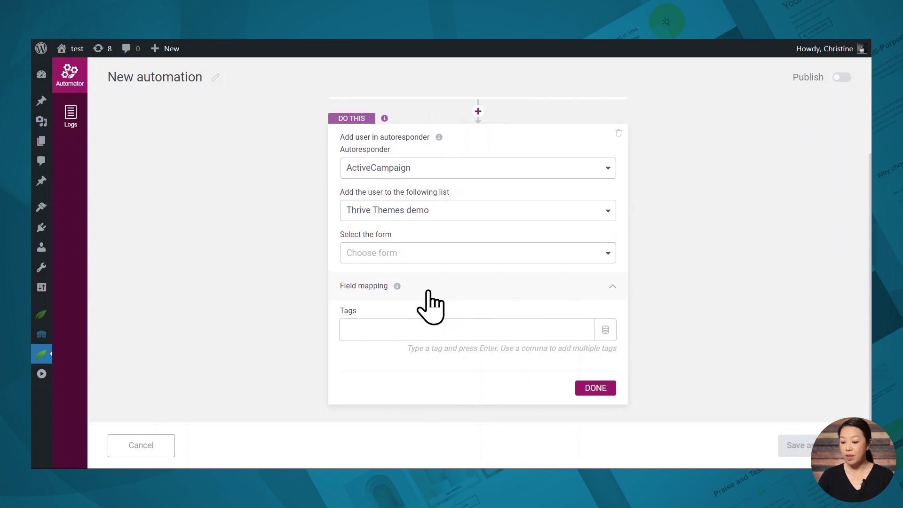
pyautogui.click(426, 289)
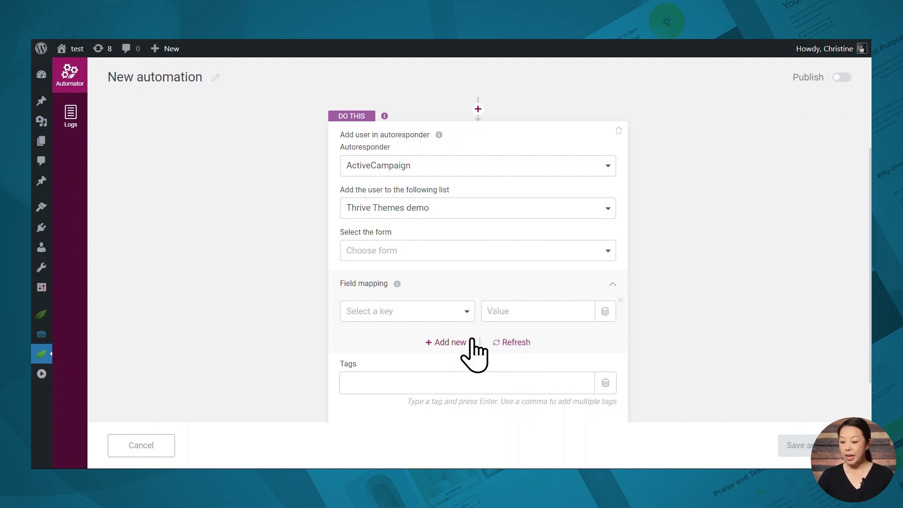
# - Map the ActiveCampaign Industry field to the form data's Industry answer
pyautogui.click(448, 316)
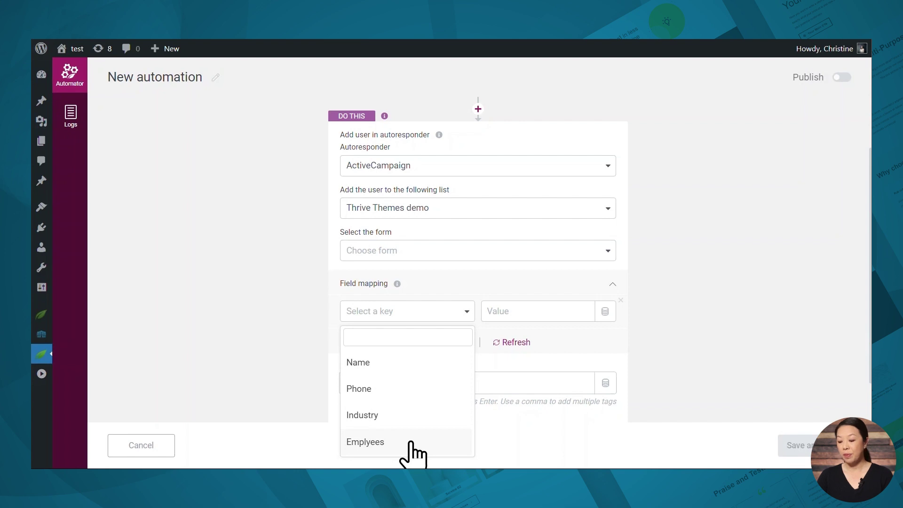
pyautogui.click(690, 350)
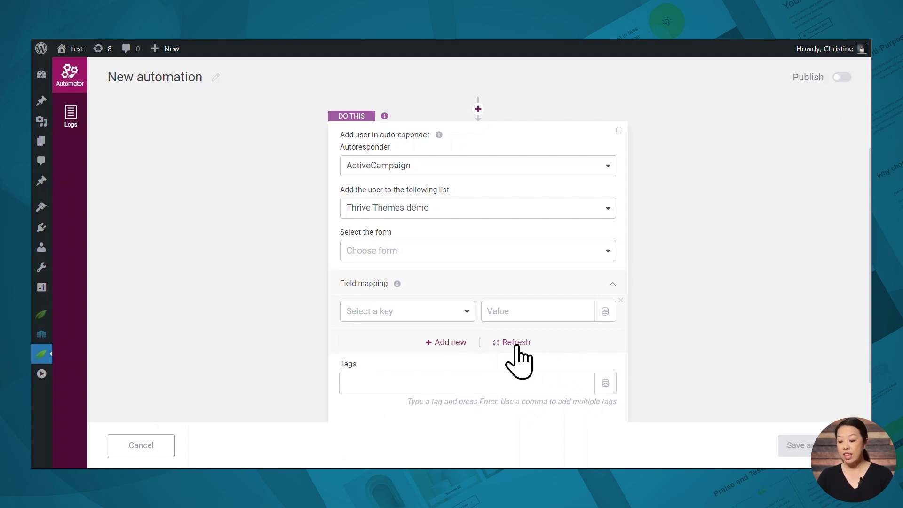
pyautogui.click(451, 313)
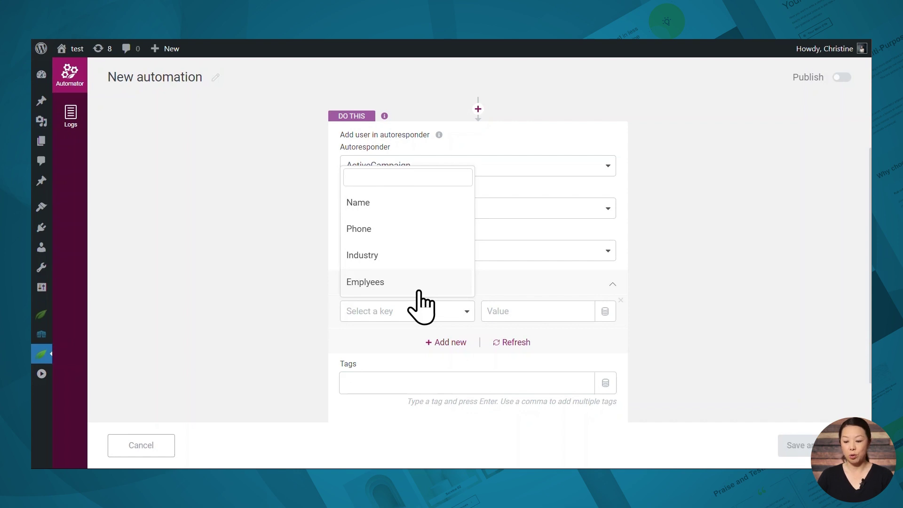
pyautogui.click(402, 256)
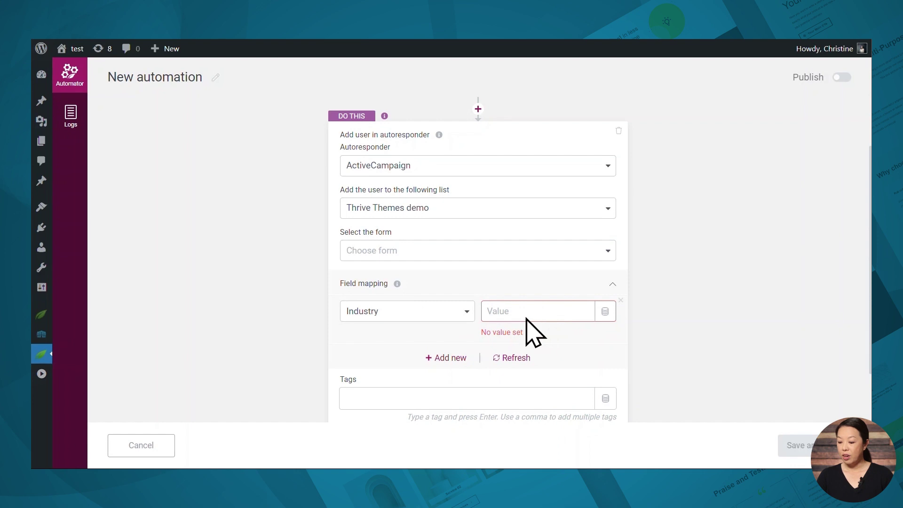
pyautogui.click(600, 311)
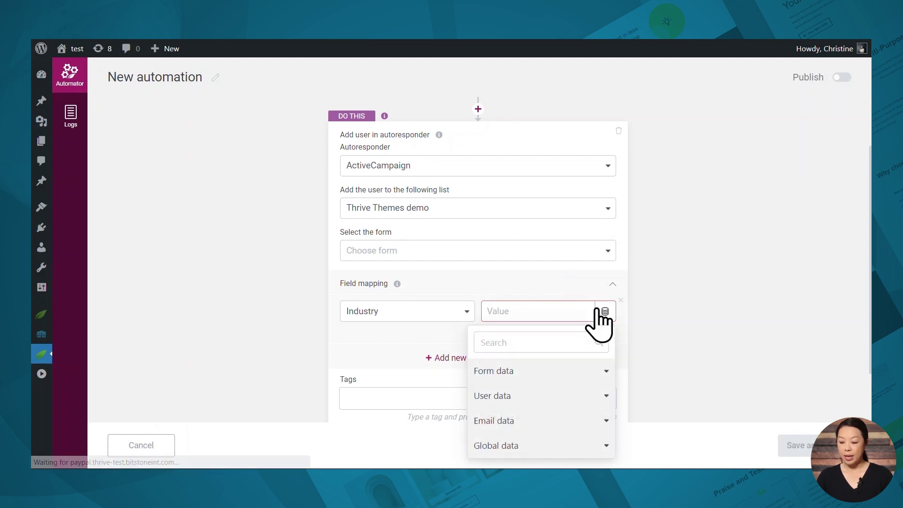
pyautogui.click(523, 372)
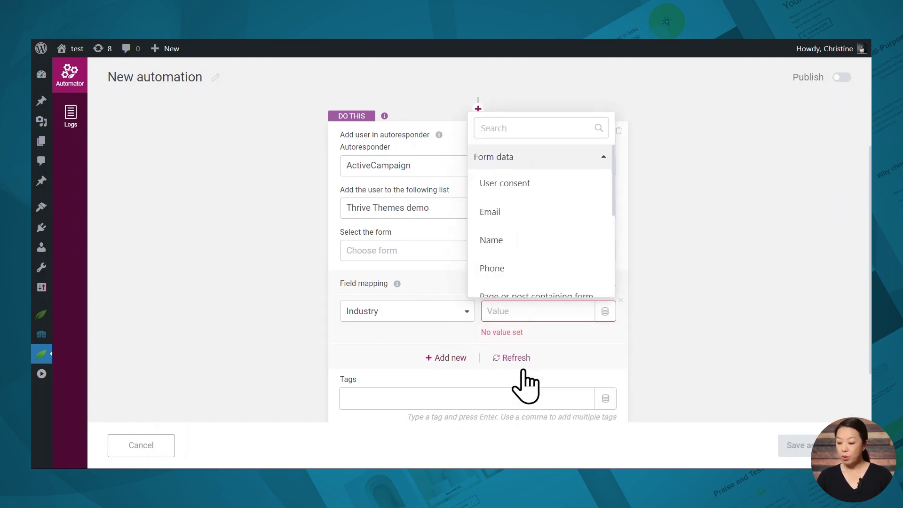
pyautogui.scroll(-2, 543, 249)
pyautogui.scroll(-1, 541, 245)
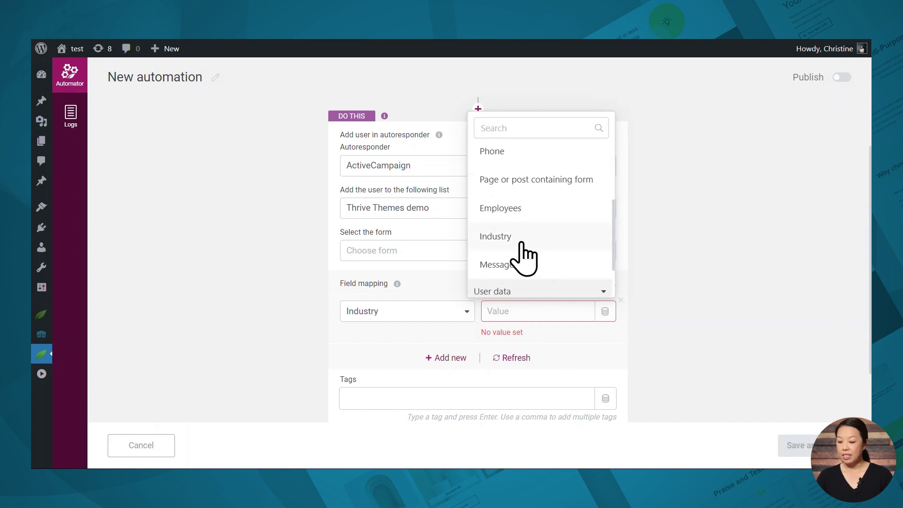
pyautogui.click(518, 239)
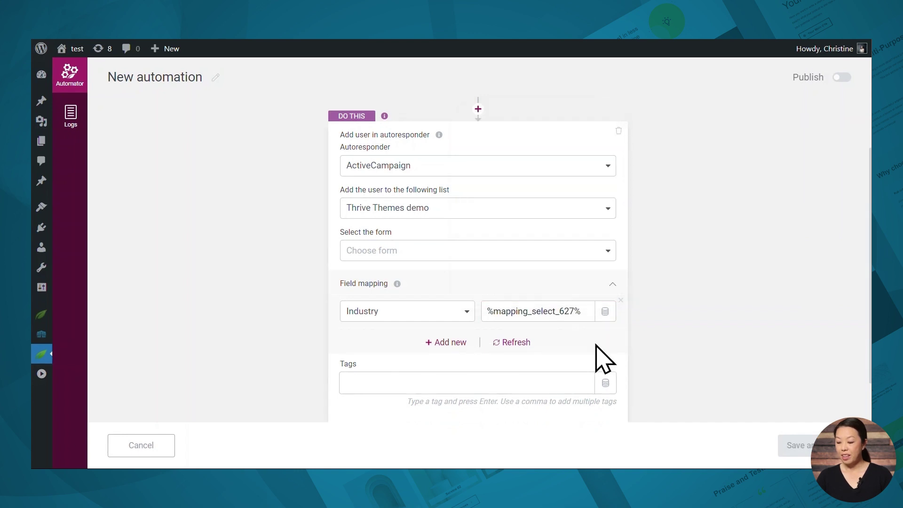
# - Add a second mapping linking the Emplyees field to the form data's Employees answer
pyautogui.click(448, 342)
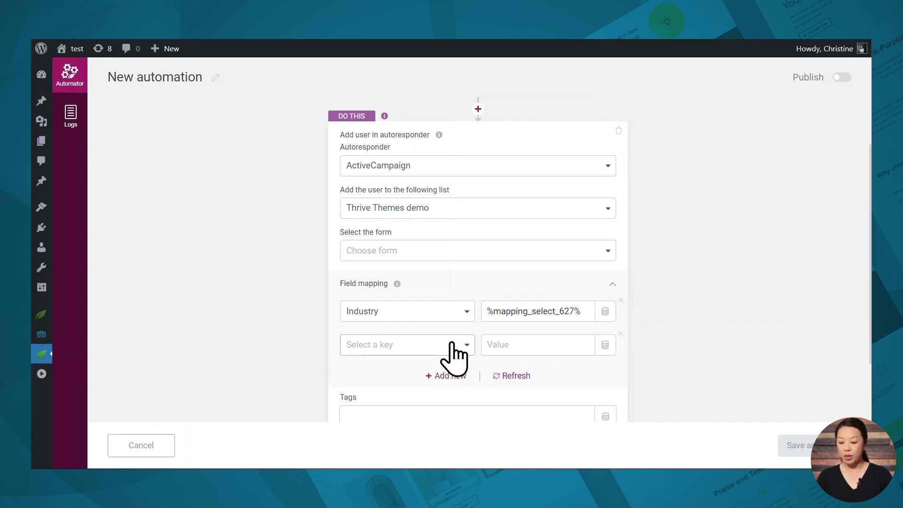
pyautogui.click(445, 344)
pyautogui.click(394, 314)
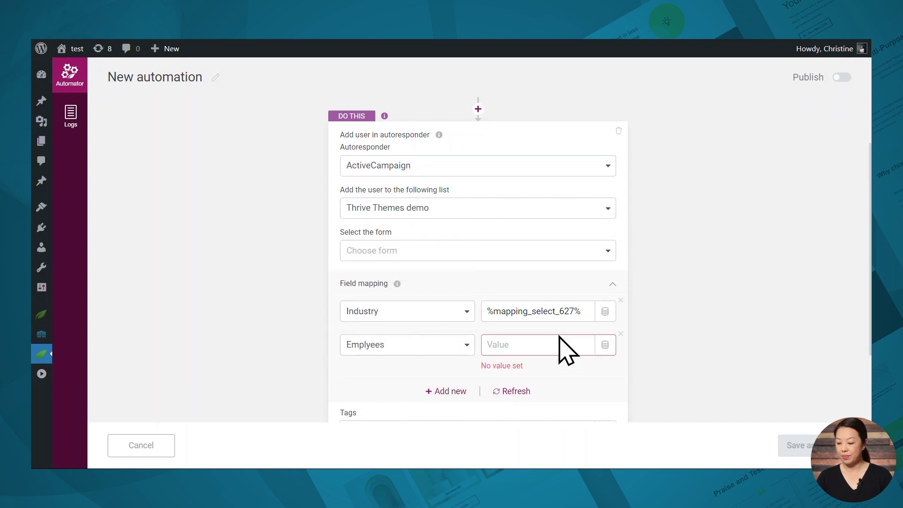
pyautogui.click(606, 345)
pyautogui.click(605, 244)
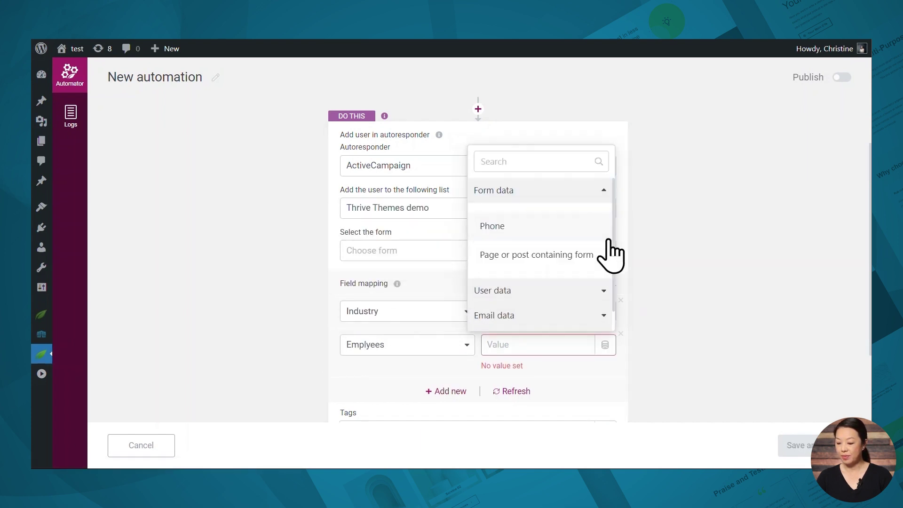
pyautogui.scroll(-3, 557, 245)
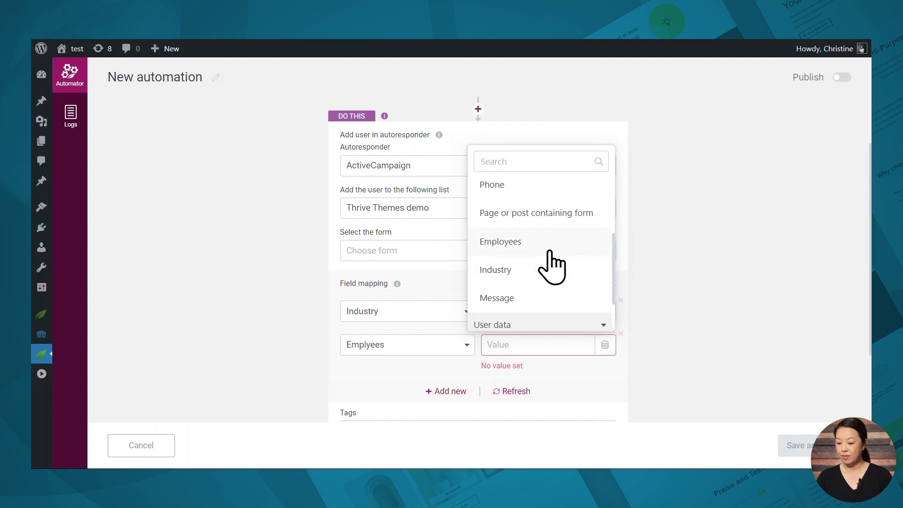
pyautogui.click(550, 250)
pyautogui.click(617, 360)
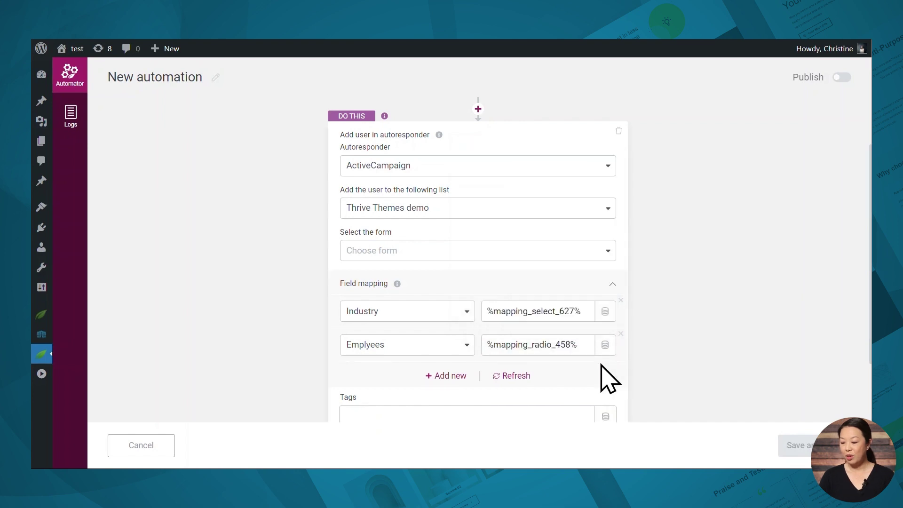